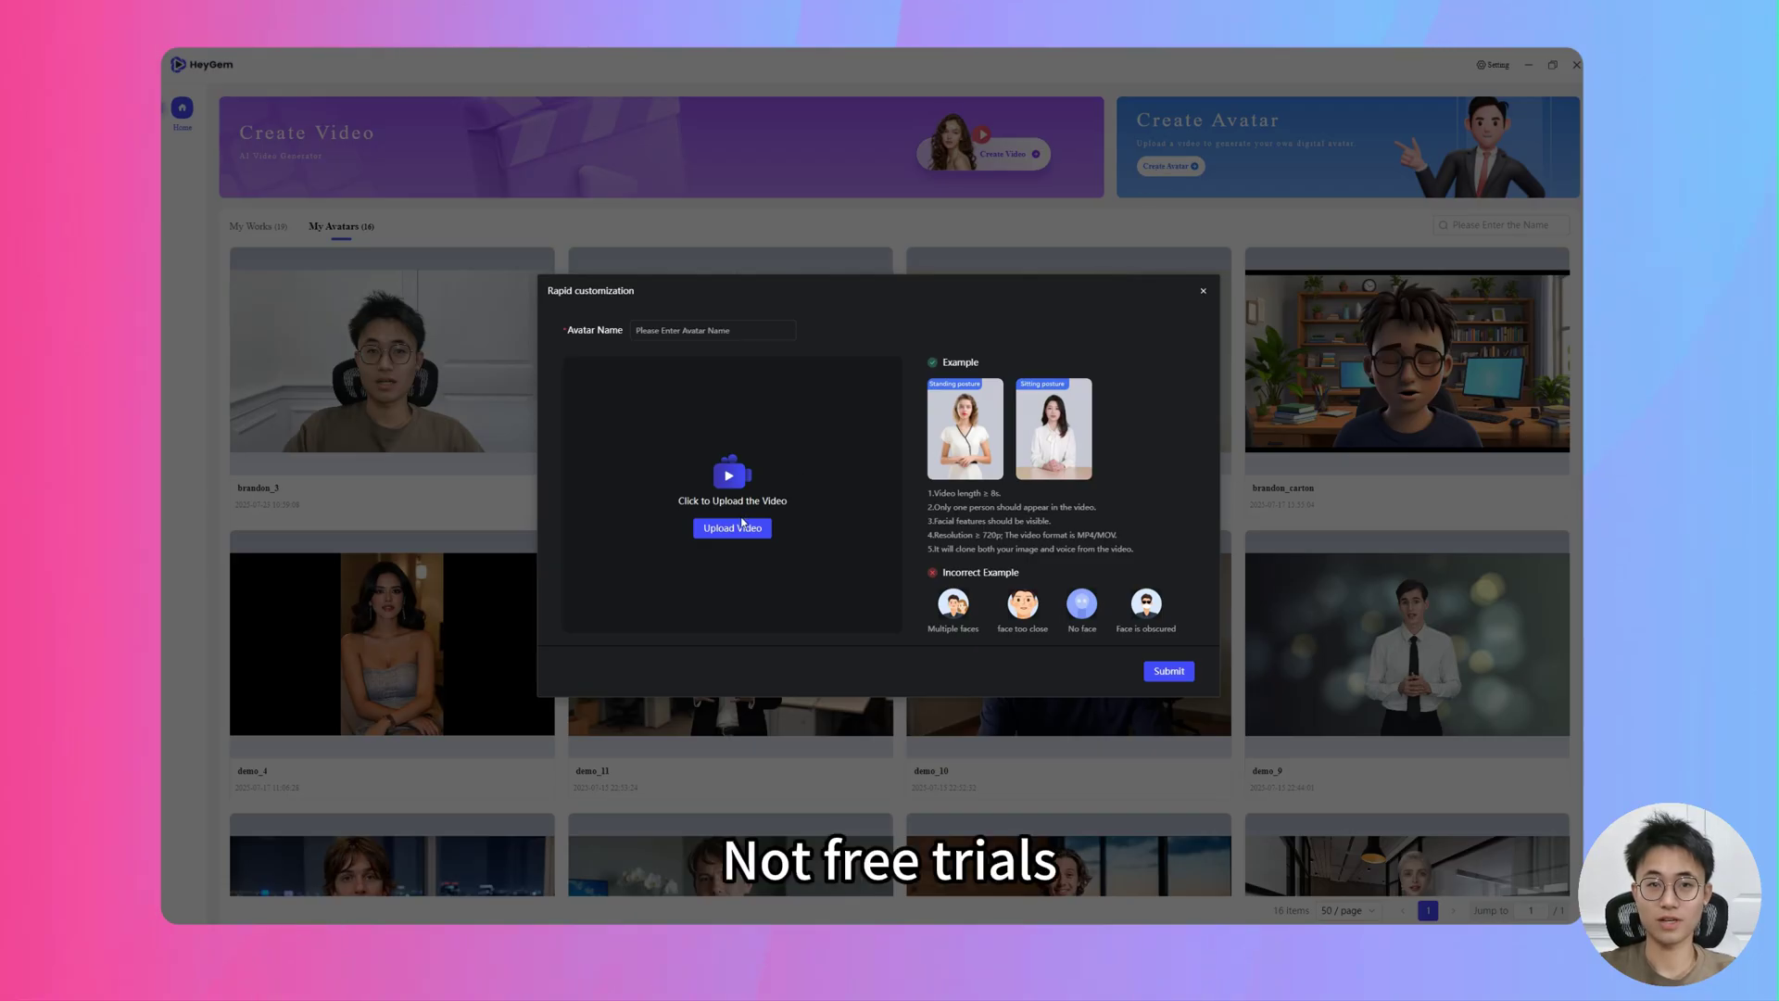
Step: Begin a new video and pick demo_6 as its speaking avatar
click(740, 527)
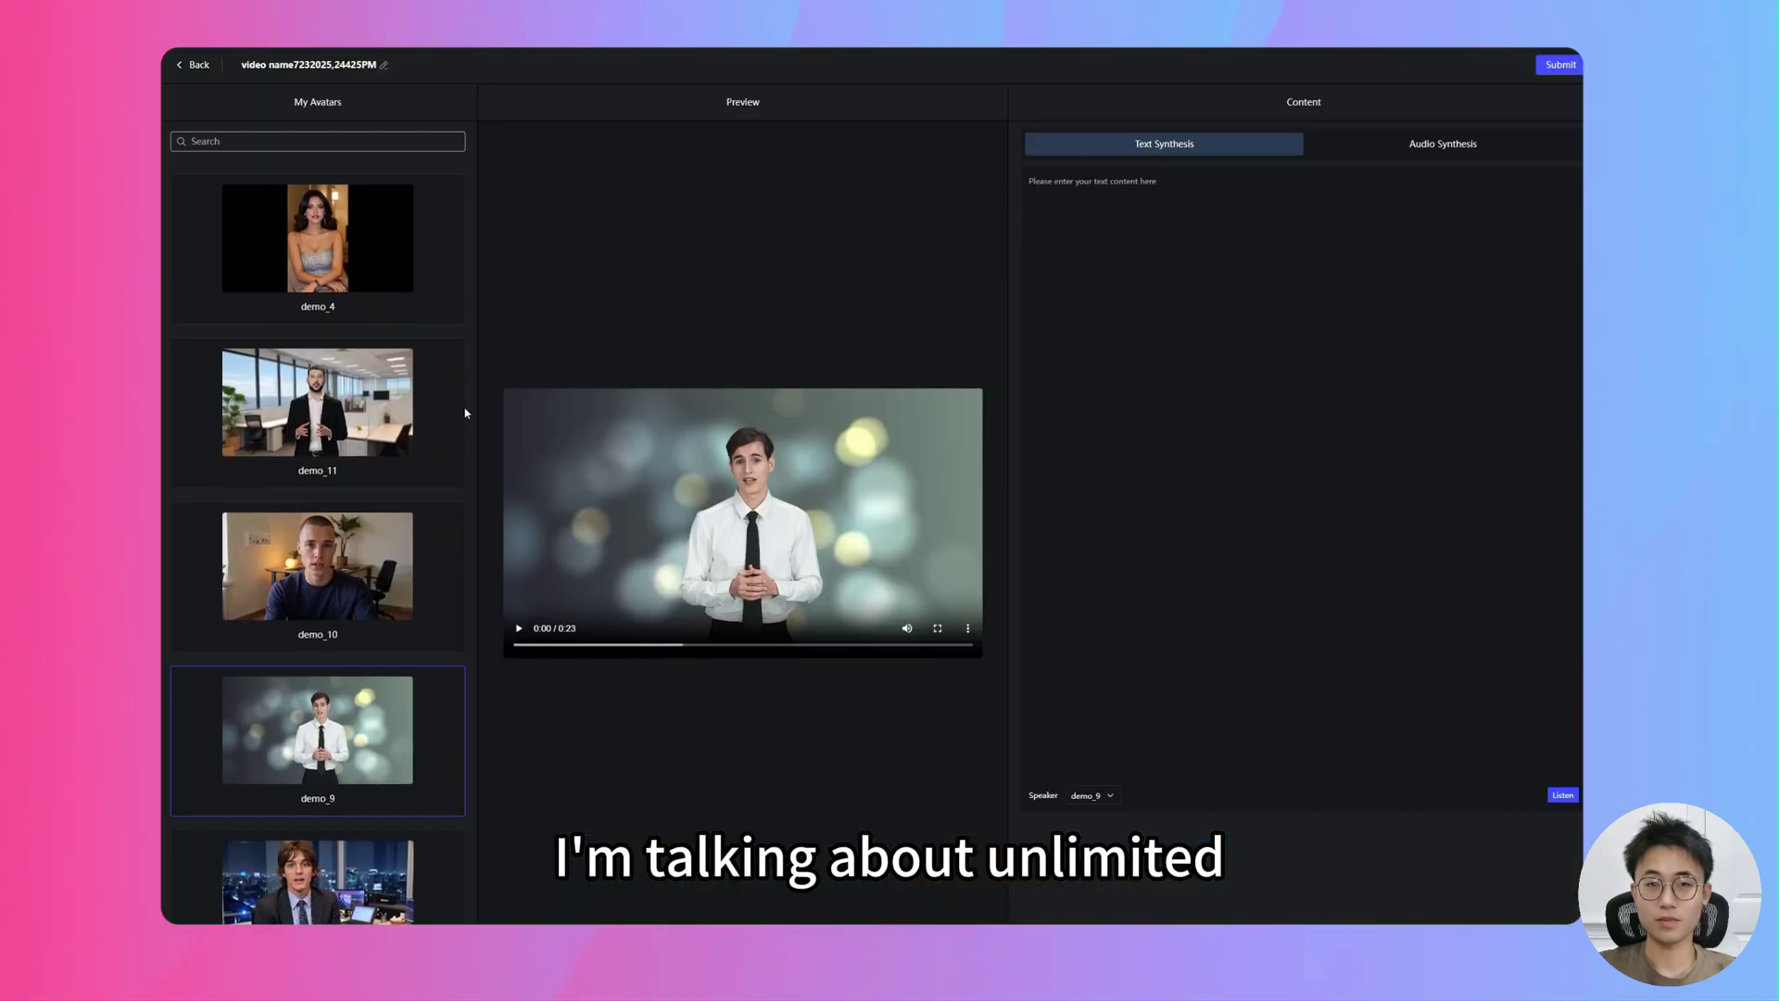
scroll(467, 415, down, 3)
scroll(465, 437, down, 3)
click(380, 447)
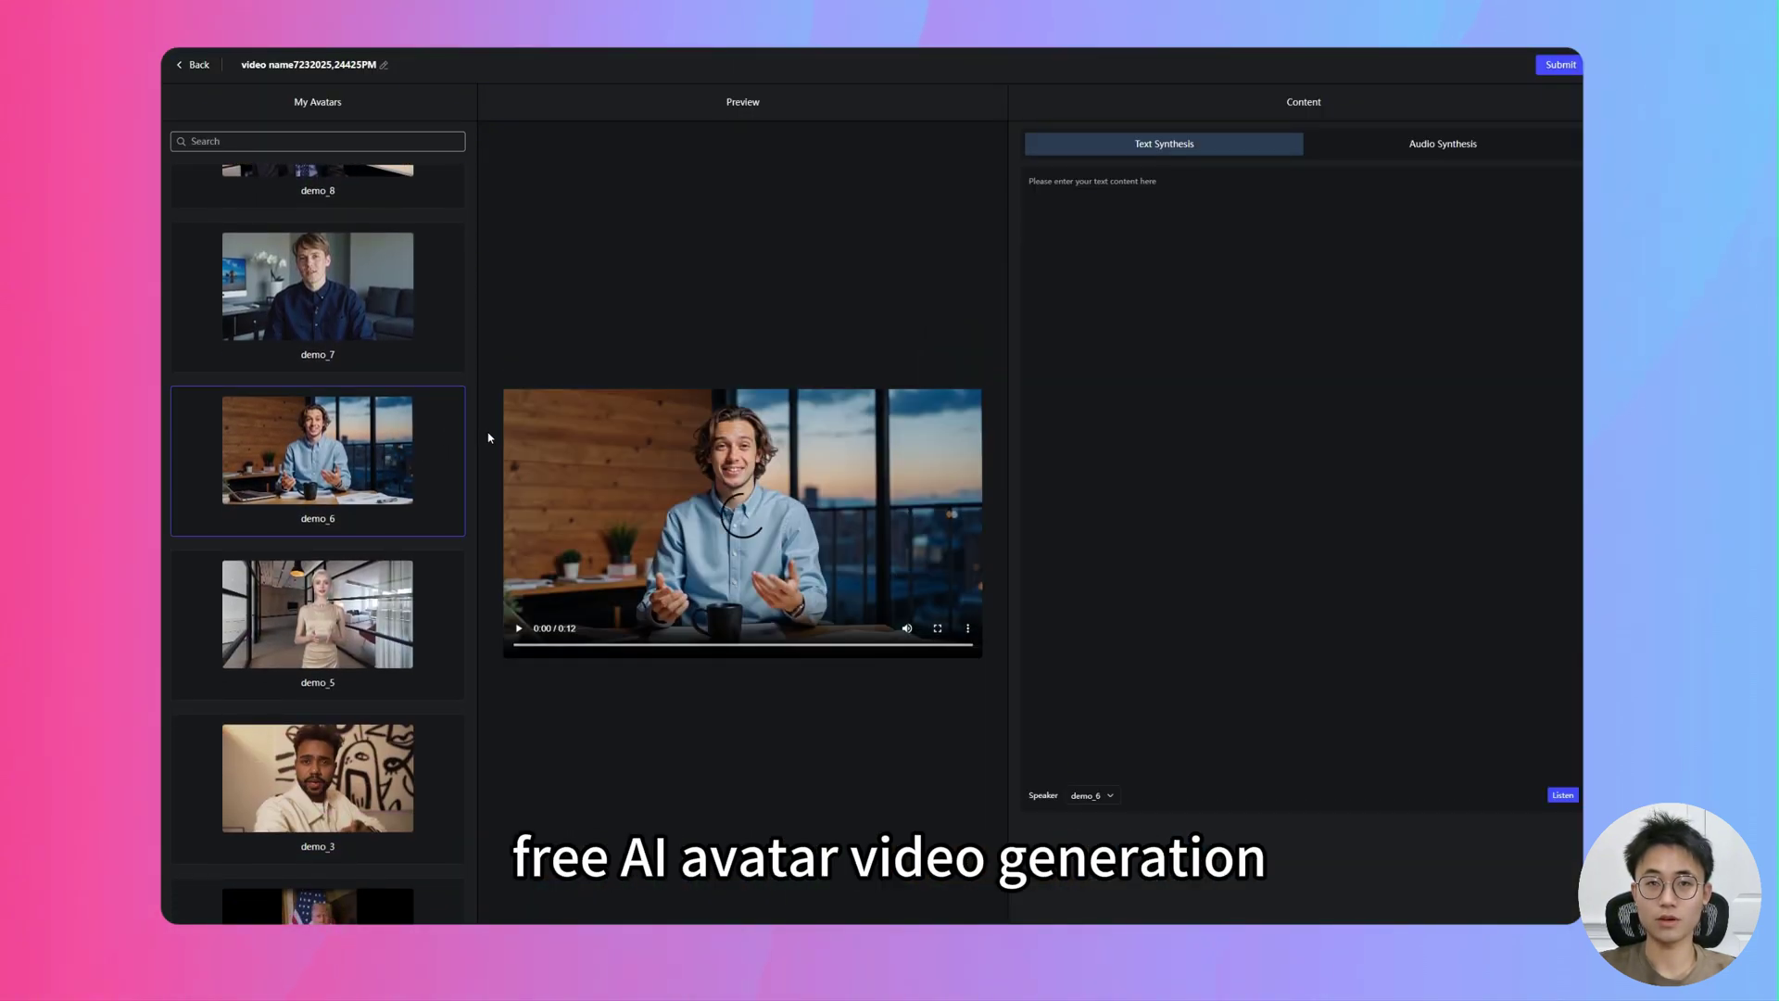
text(Hello my)
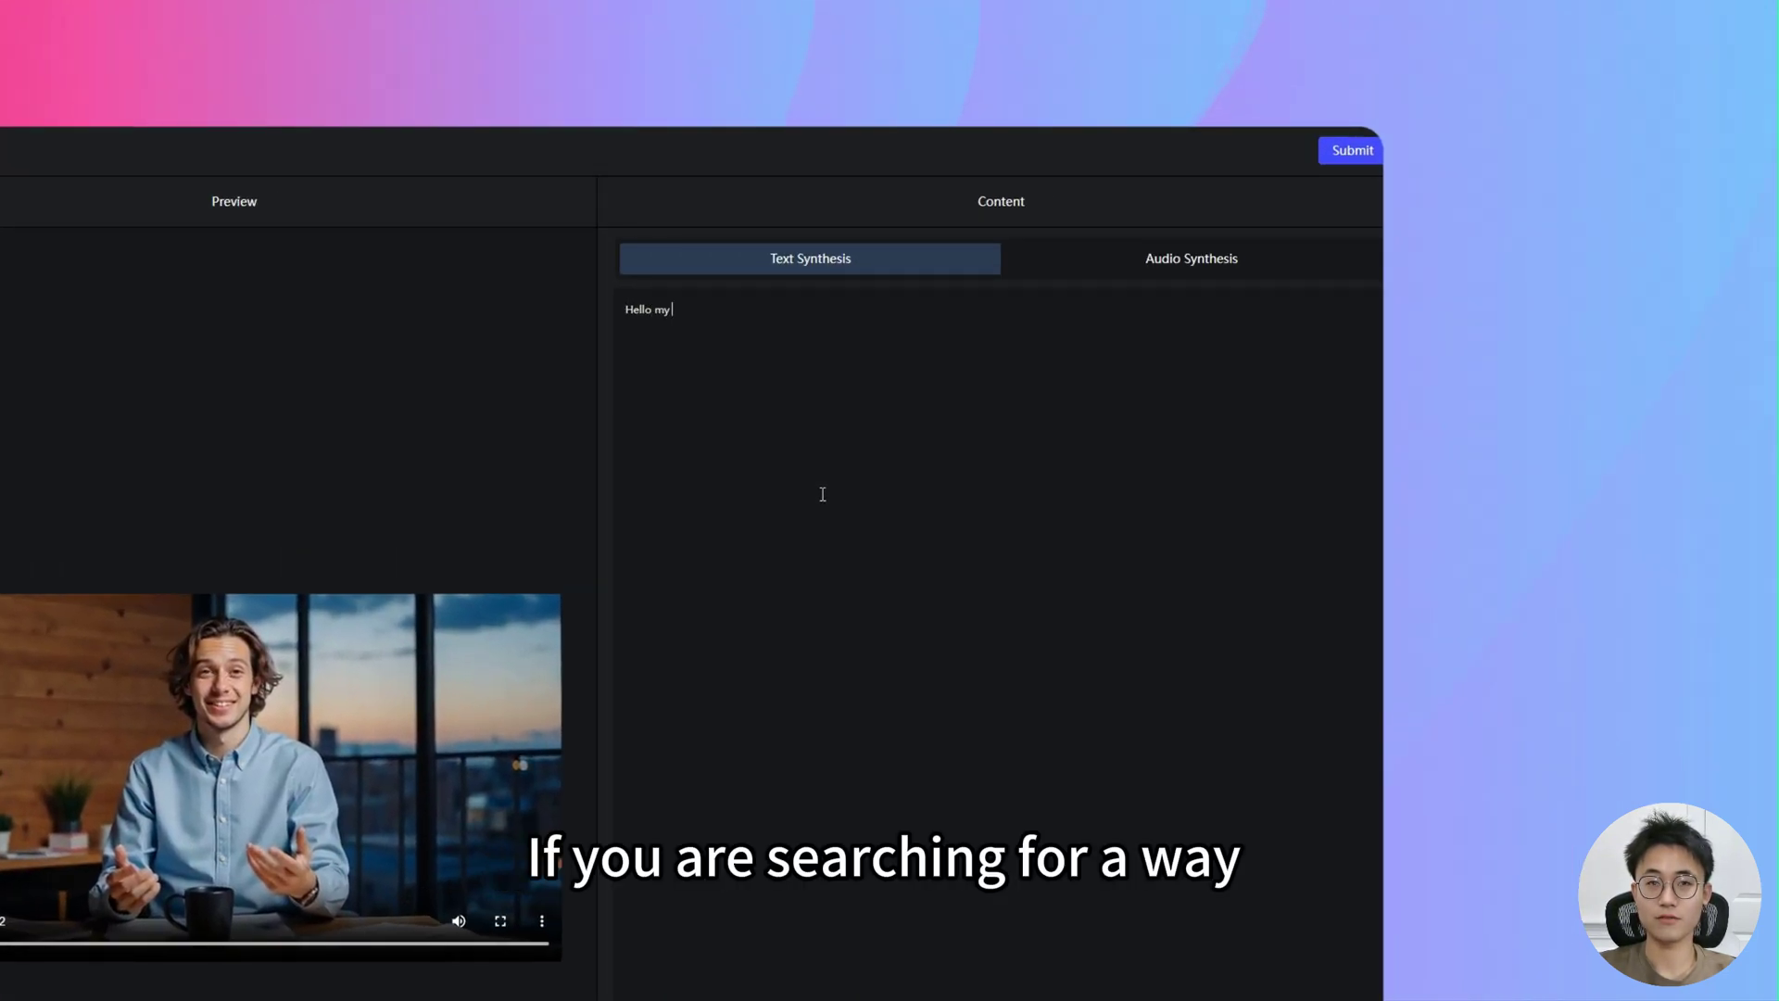
text( name is Brandon, welcome)
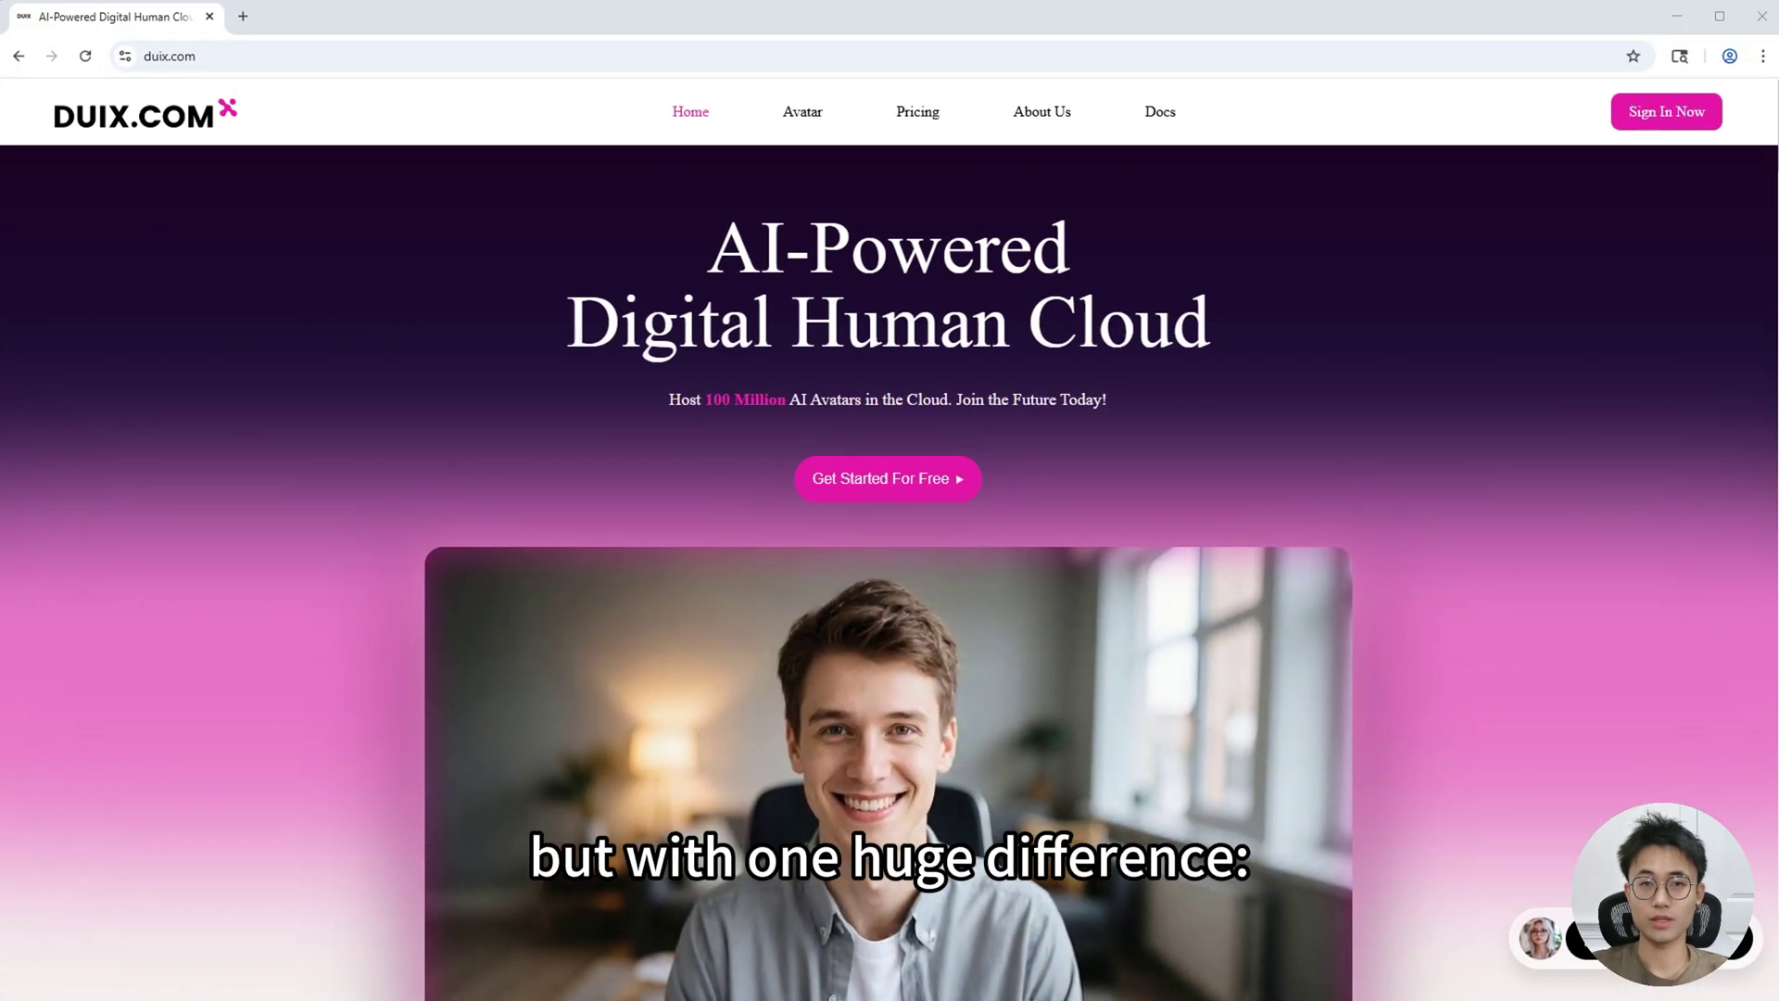
Step: Follow DUIX.com Pricing's Open Source plan to the duixcom GitHub organization page
click(914, 111)
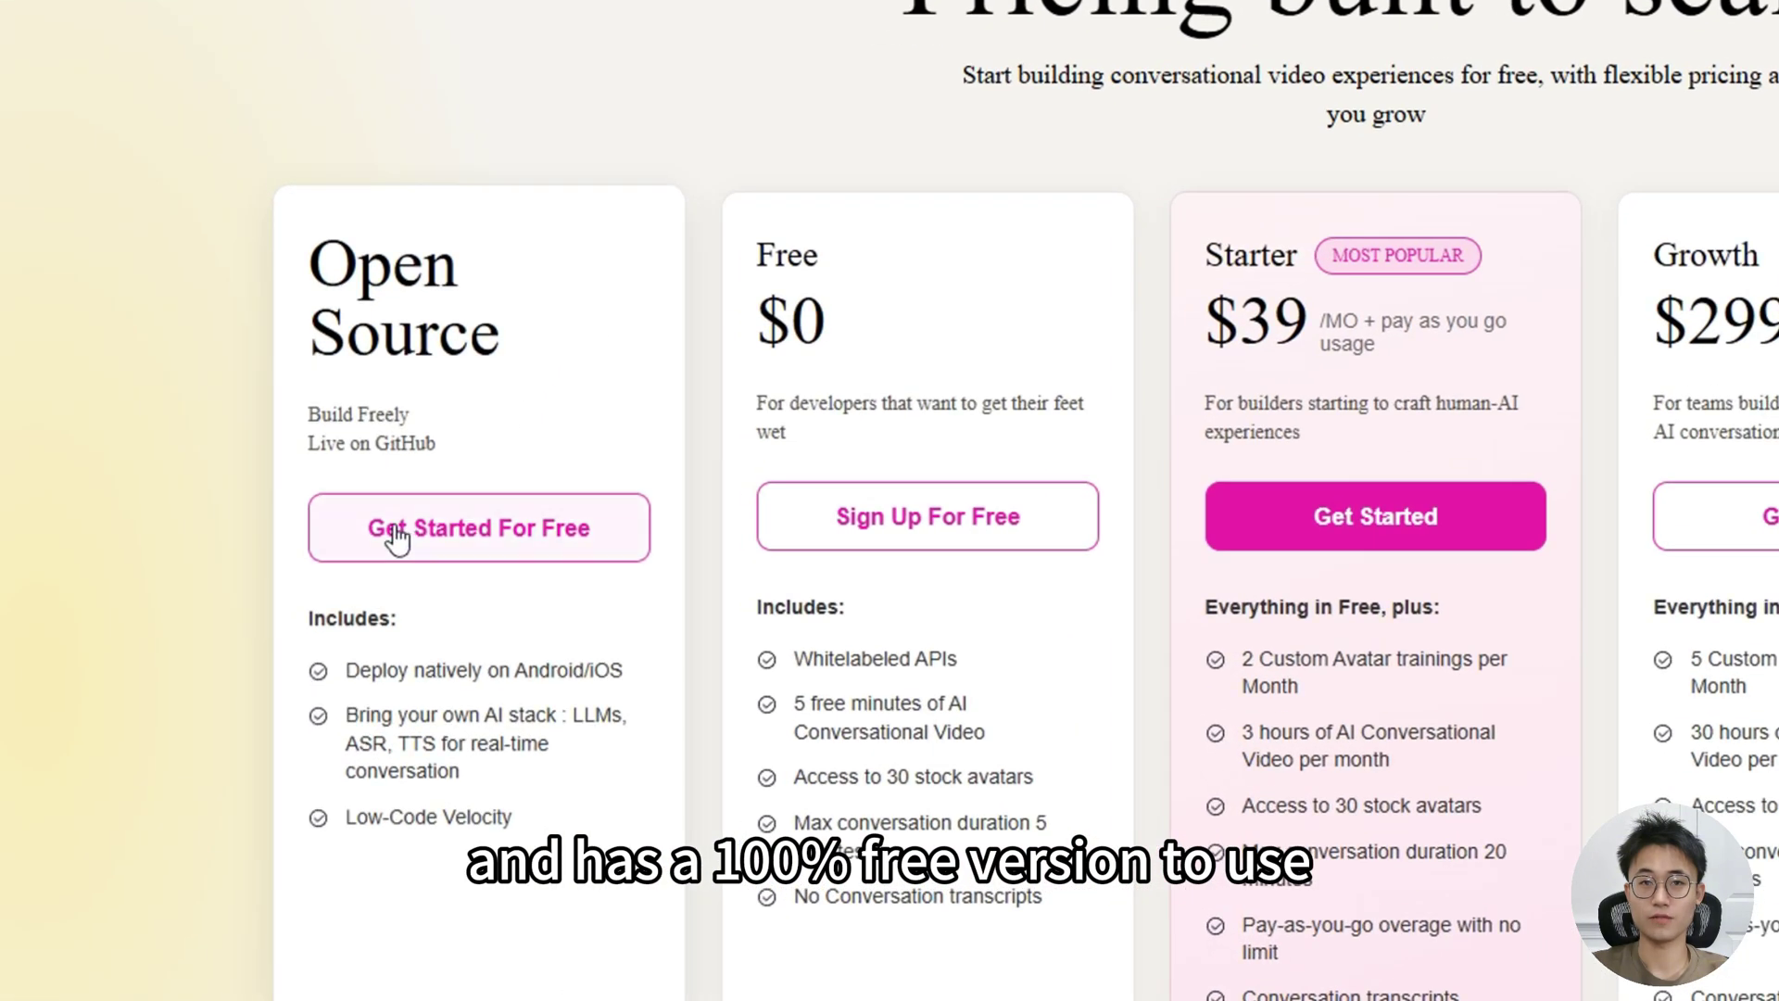
click(394, 525)
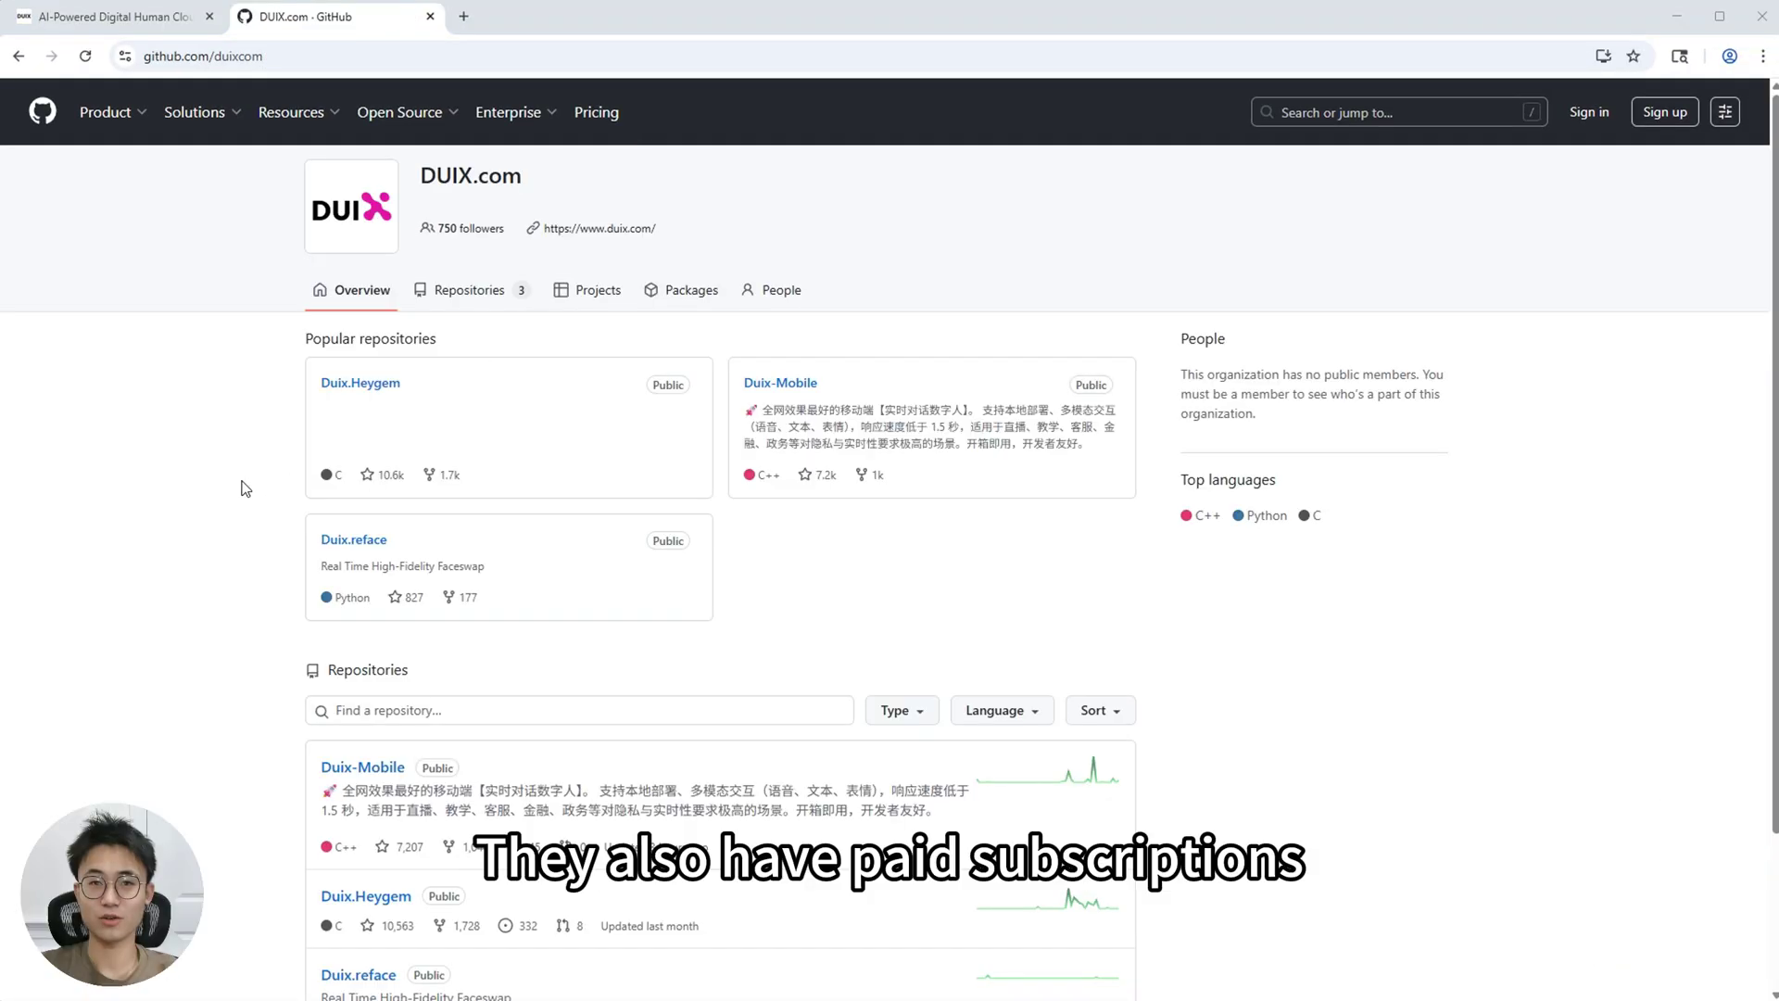
key(ctrl+w)
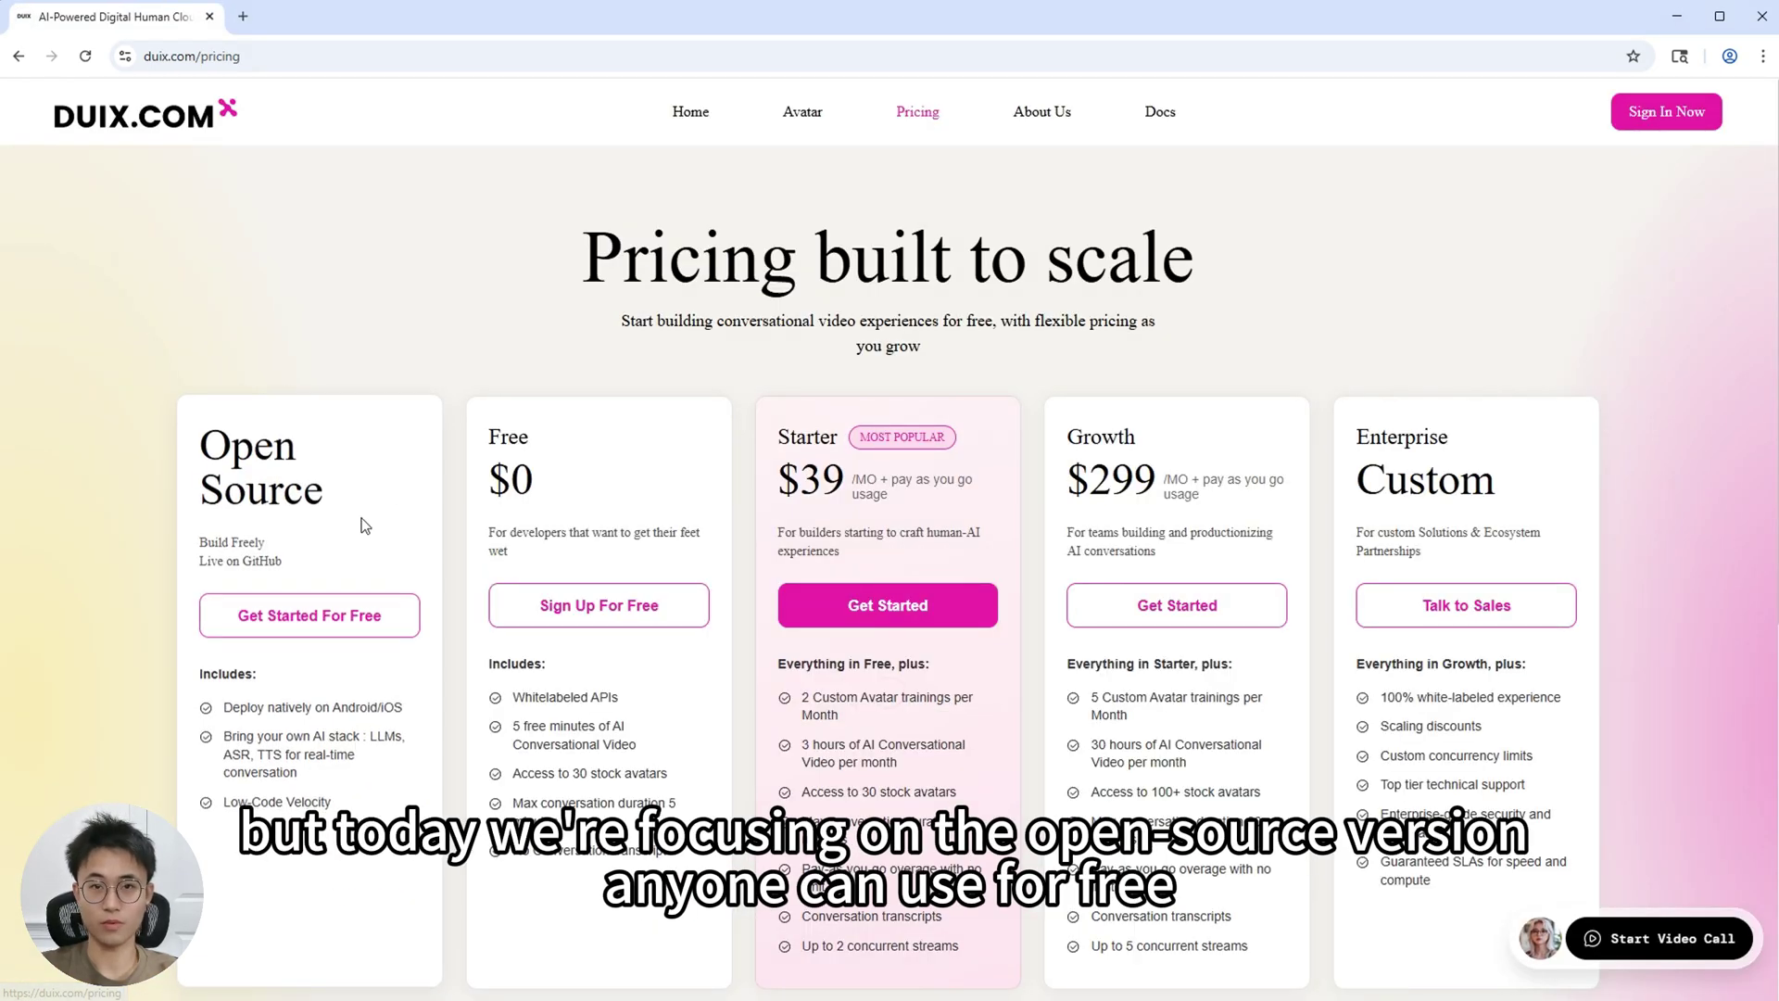
click(257, 618)
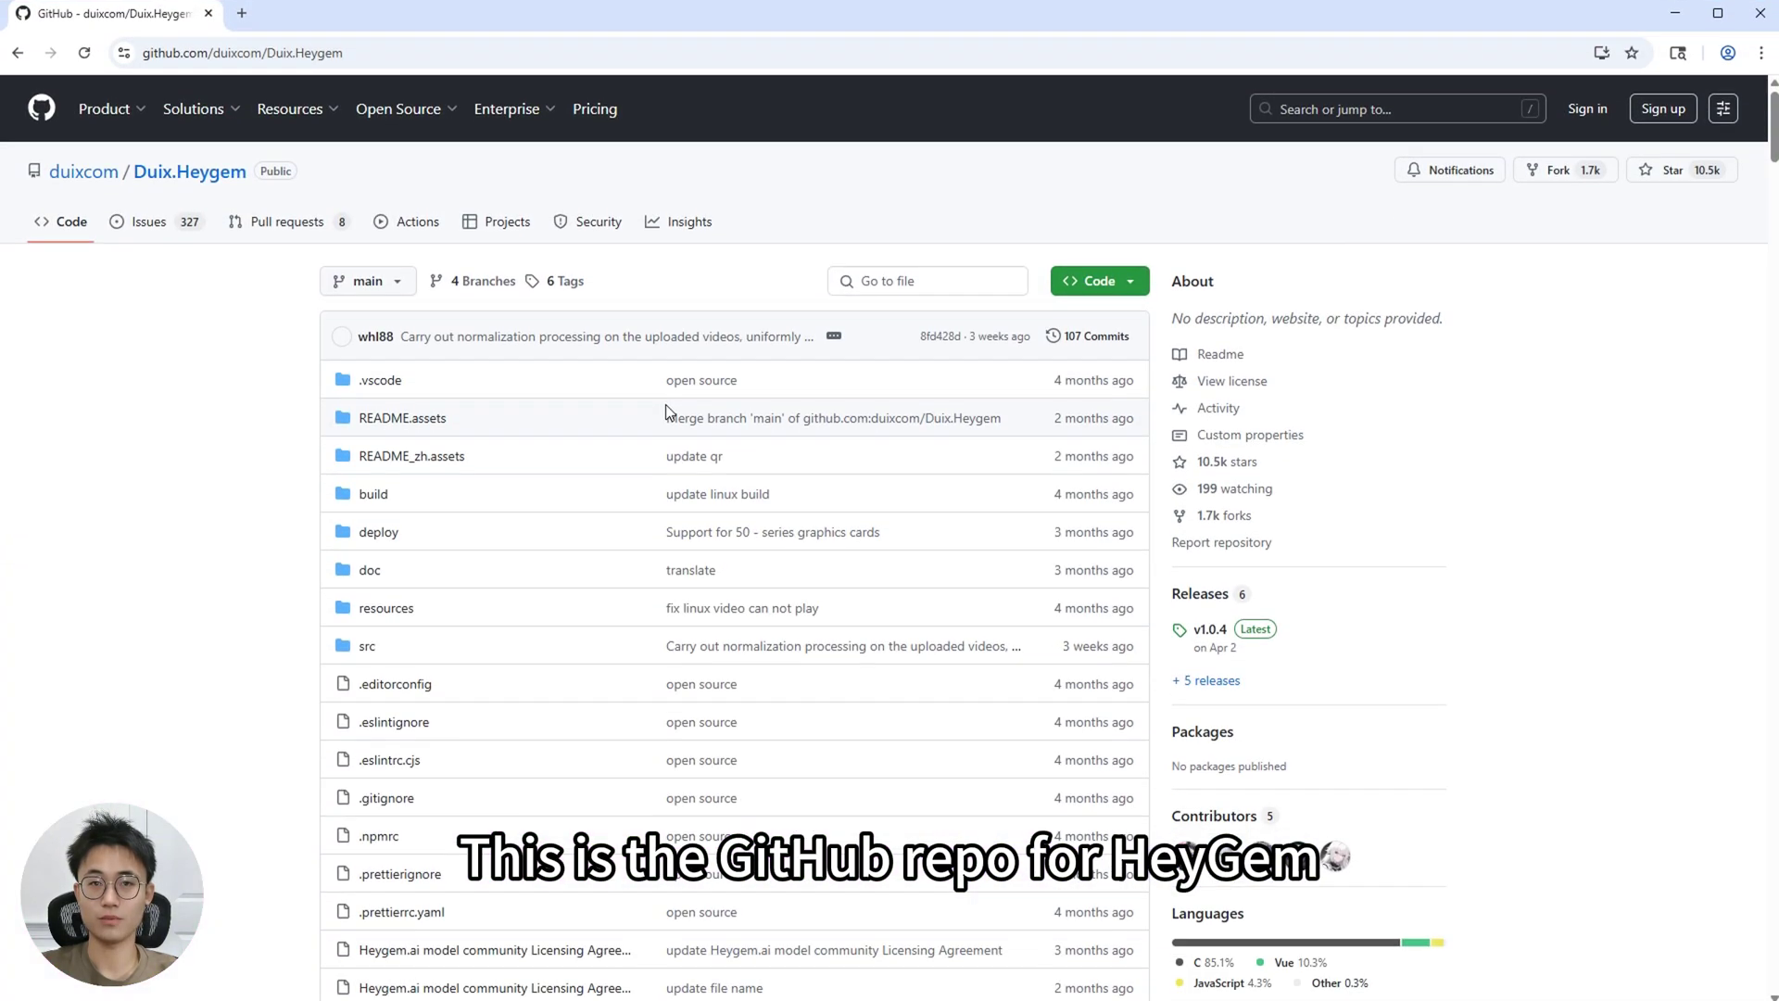
scroll(668, 411, down, 3)
scroll(668, 413, down, 3)
scroll(668, 412, down, 3)
scroll(669, 413, down, 2)
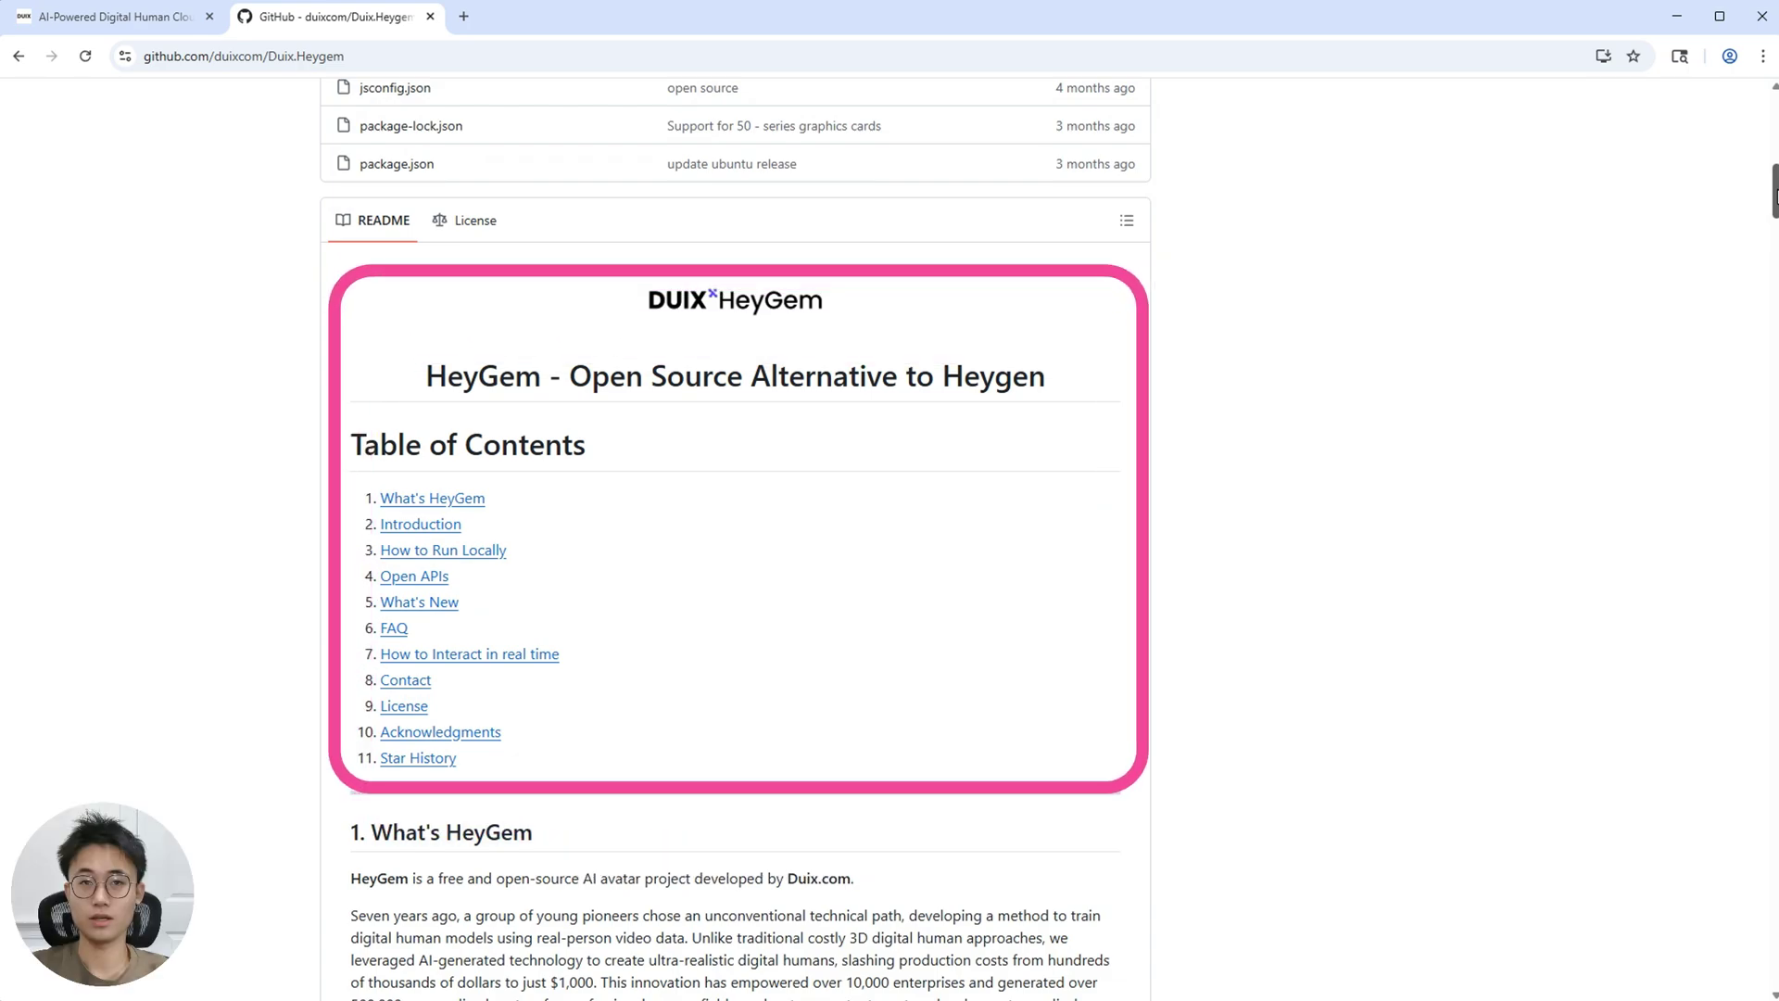
scroll(1292, 427, down, 5)
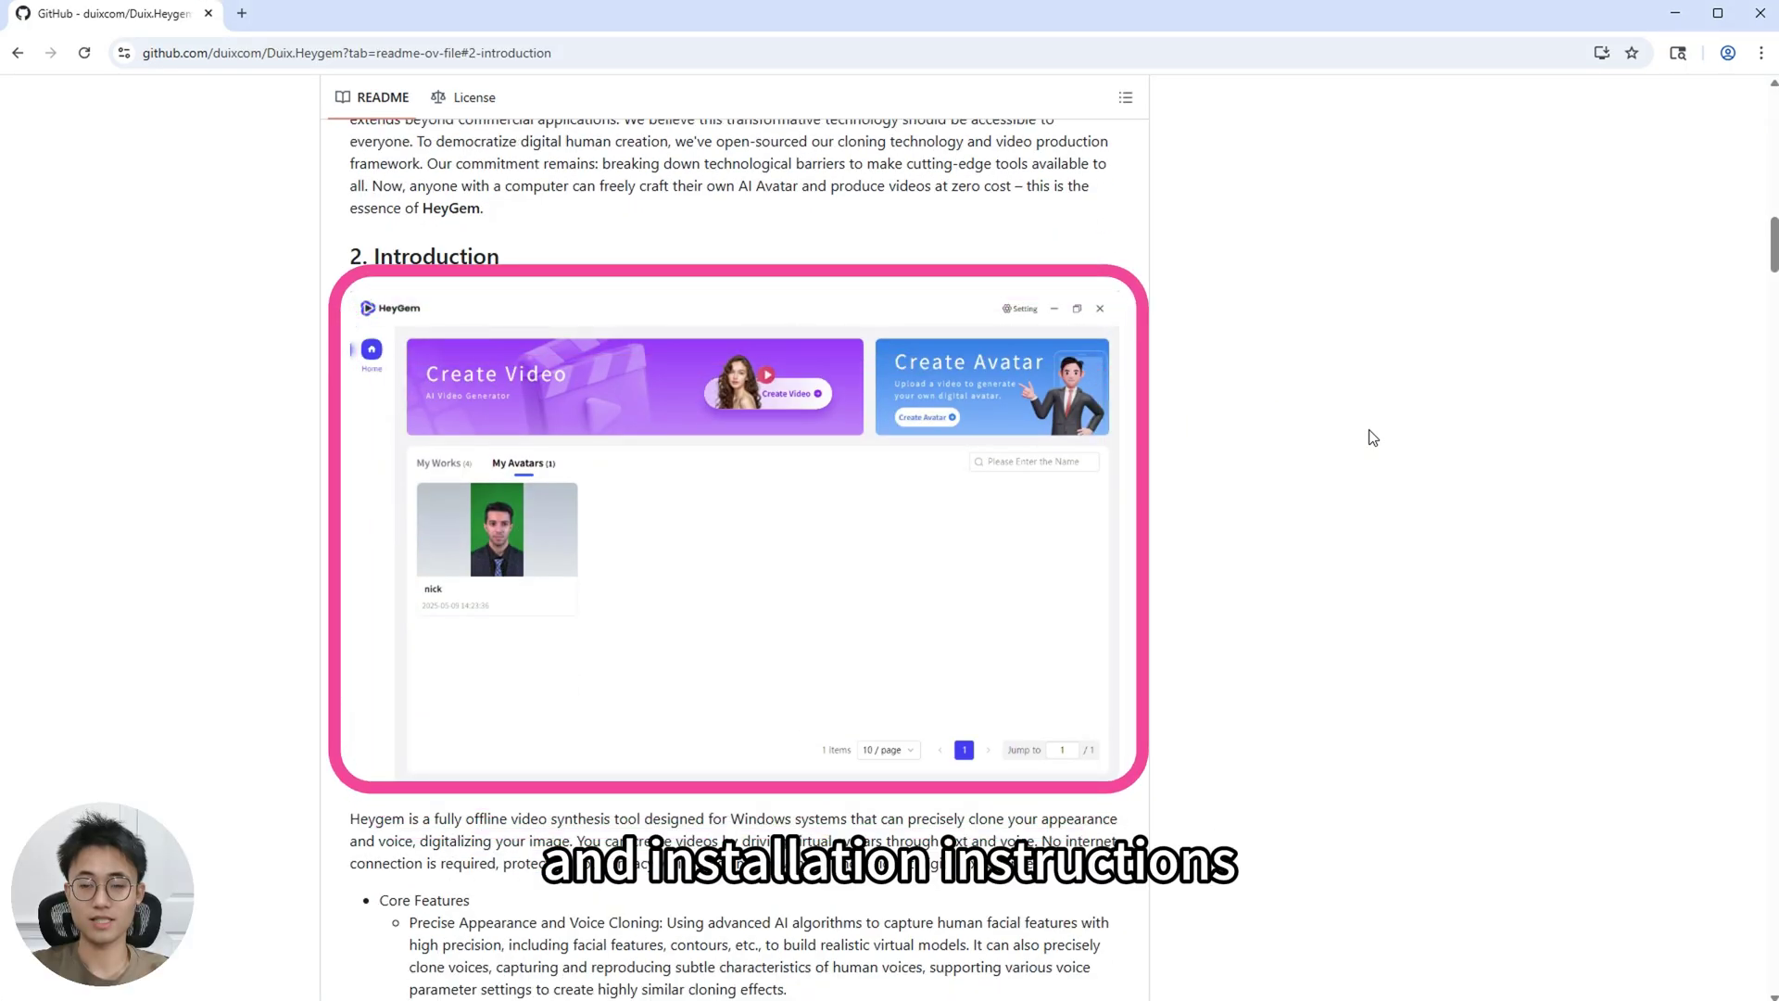
scroll(1371, 438, down, 7)
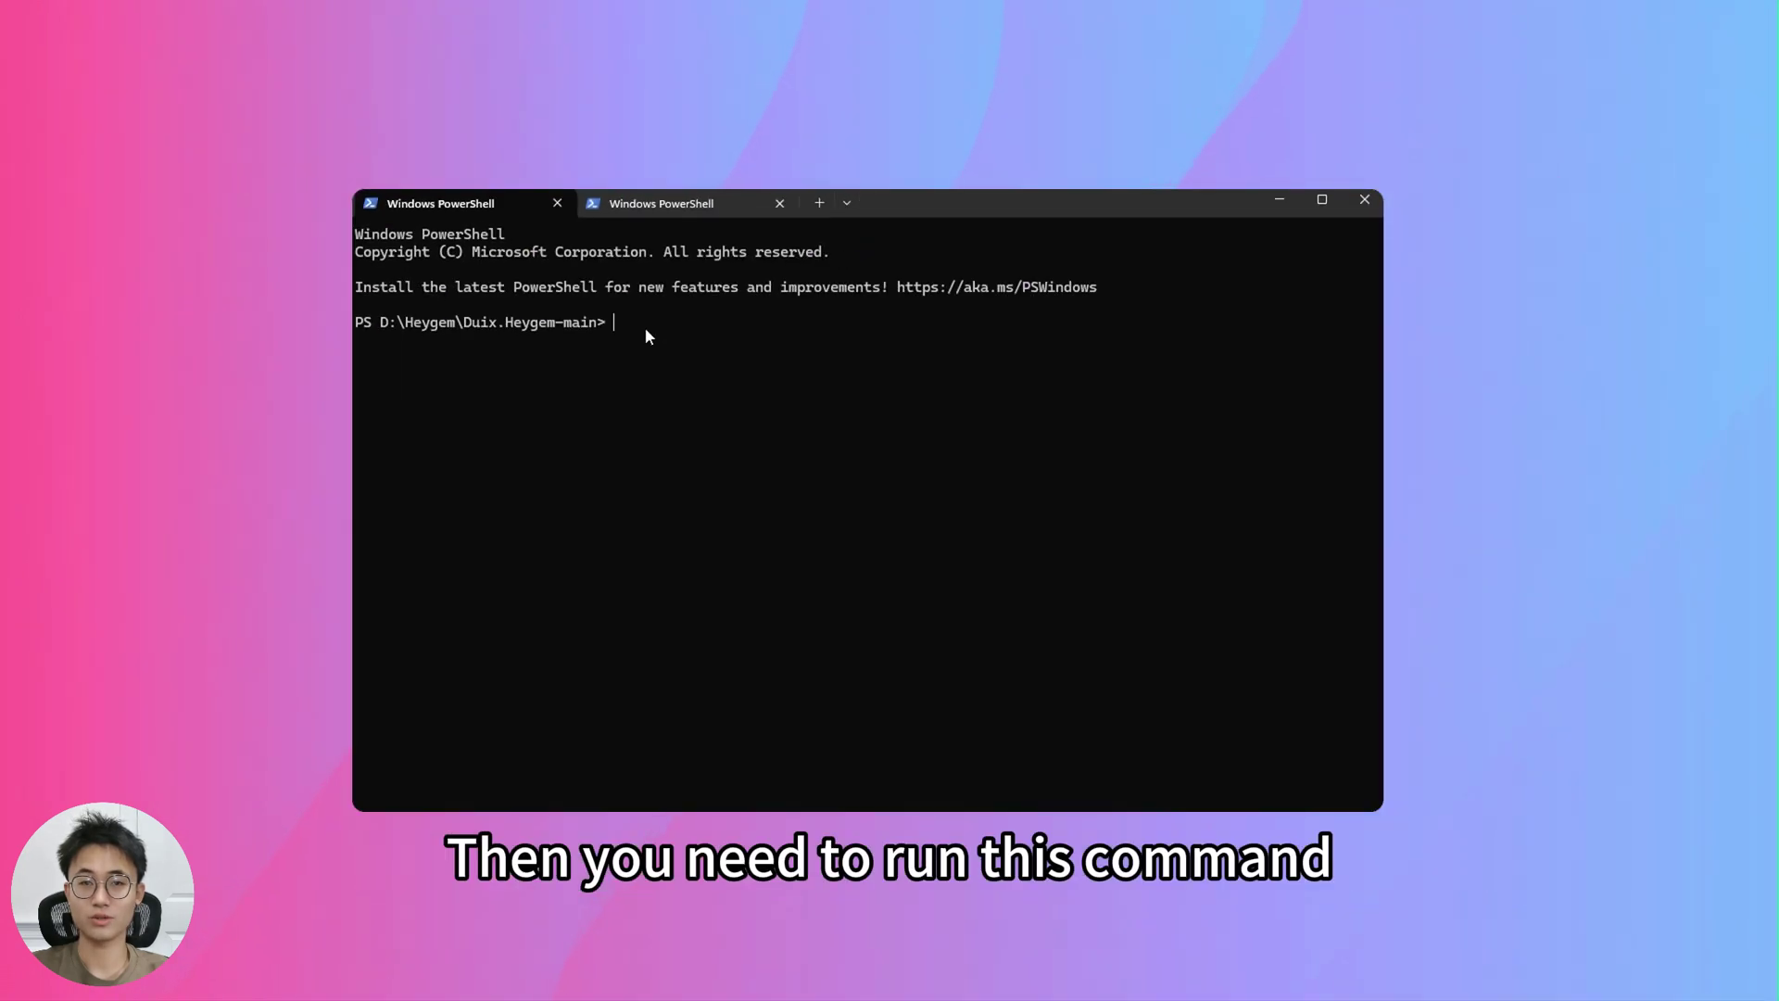
text(docker-compose up -d)
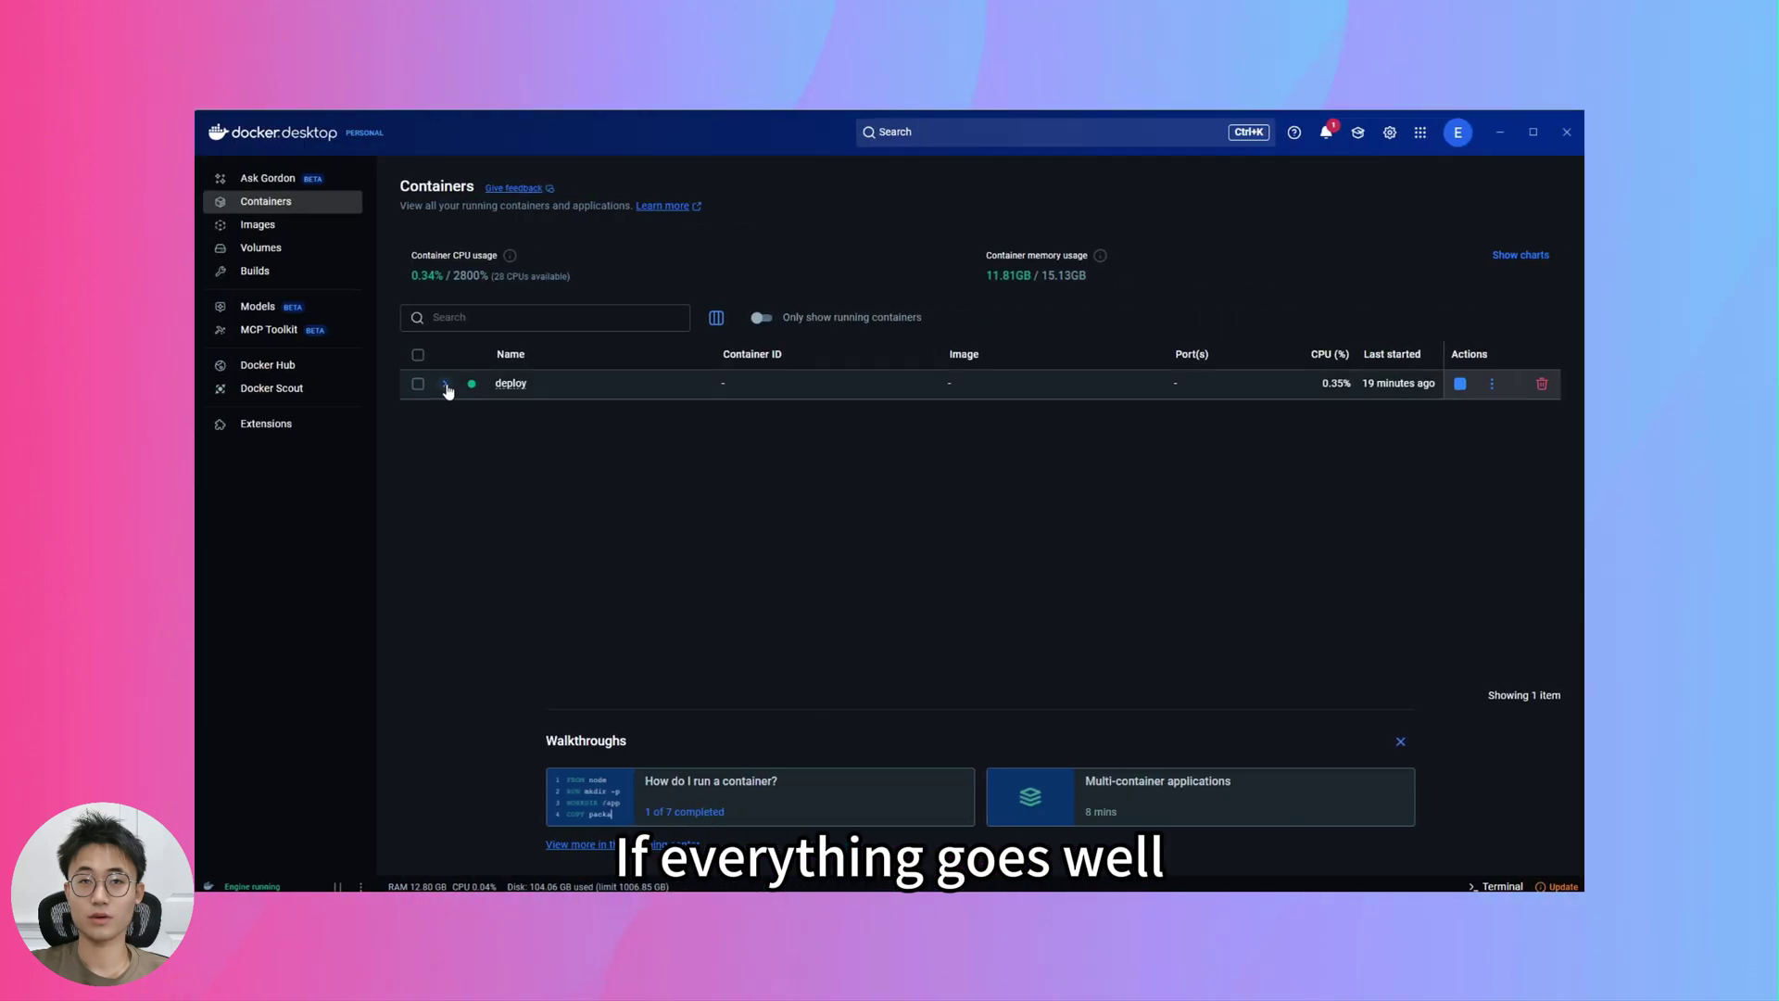
Step: Expand the deploy group and run docker ps to list the HeyGem containers
click(445, 384)
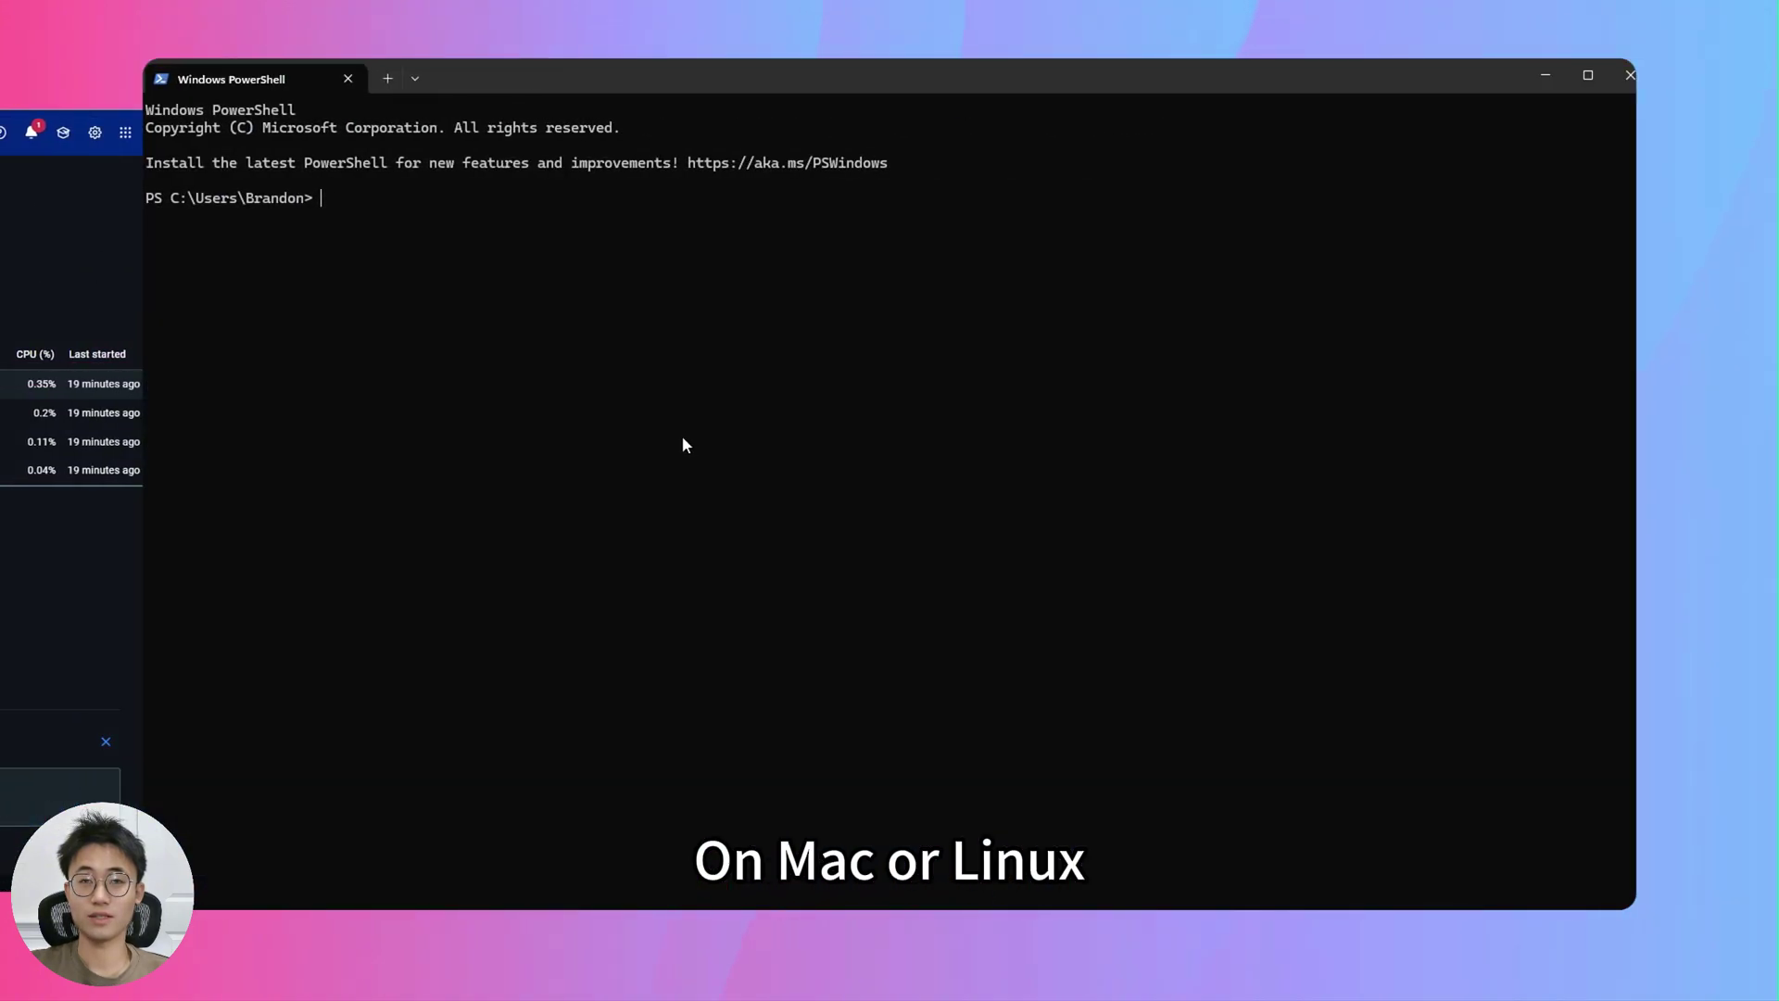
text(docker ps)
key(Return)
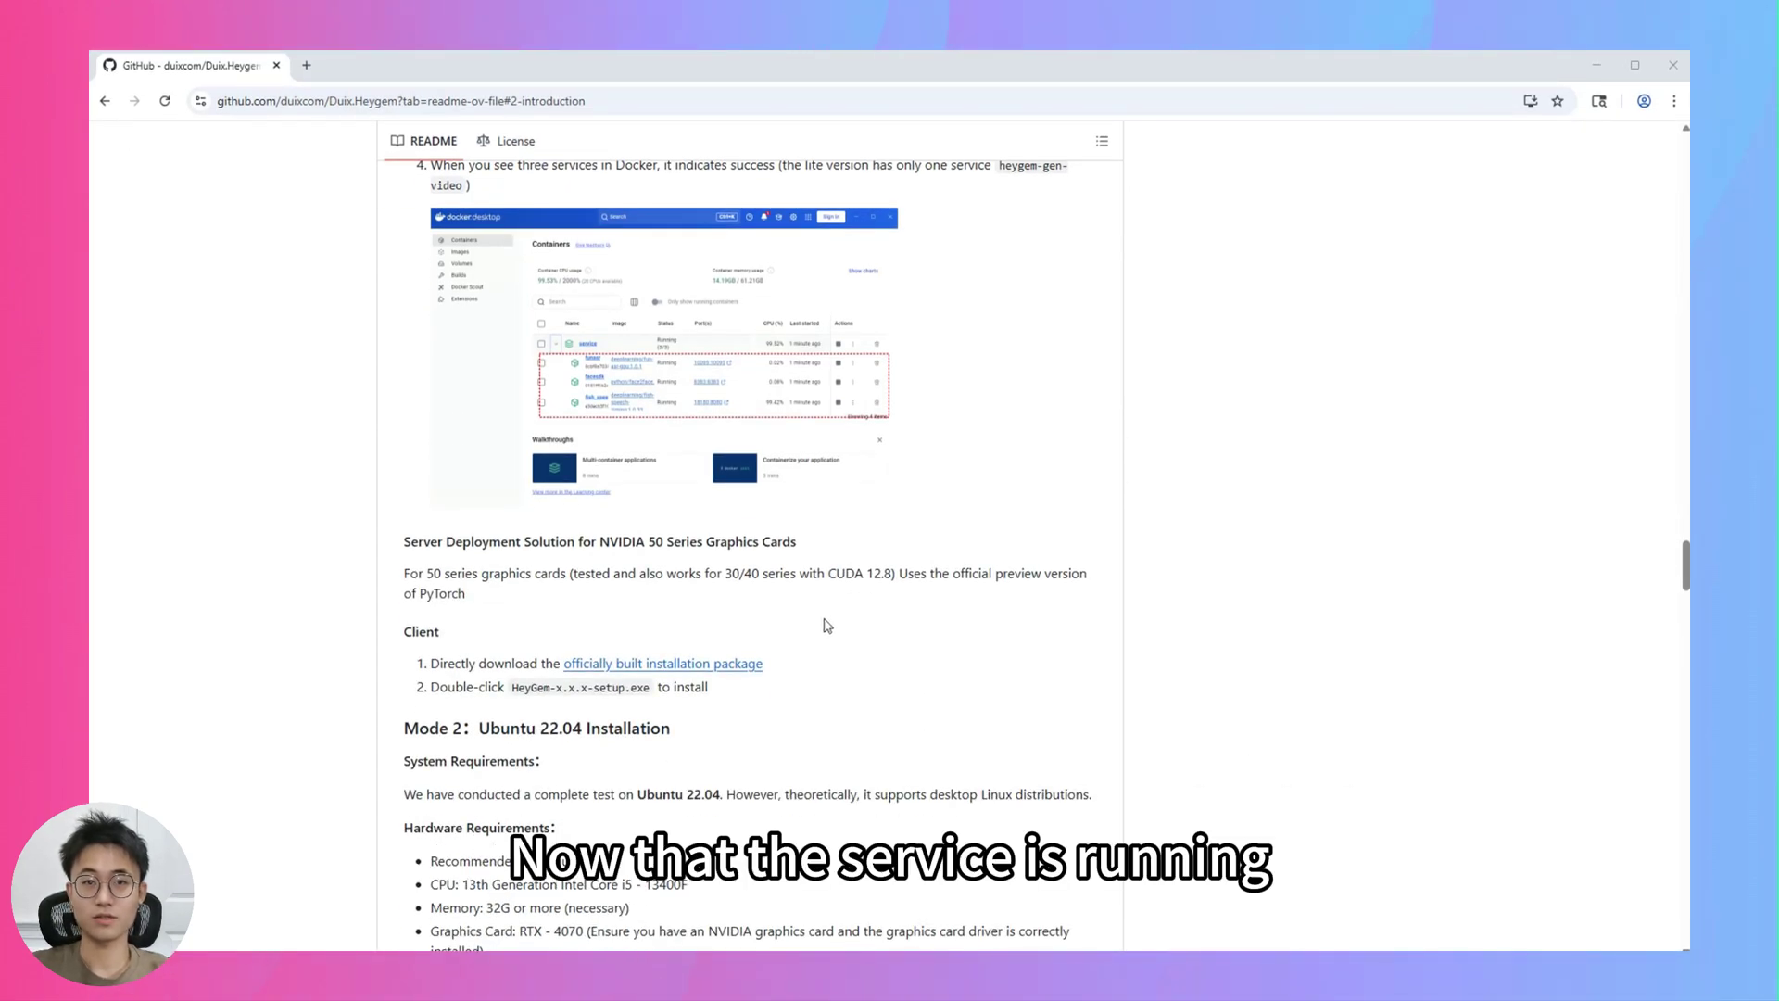
Step: Get HeyGem-1.0.4-setup.exe from the releases page and install it to the default folder
click(717, 666)
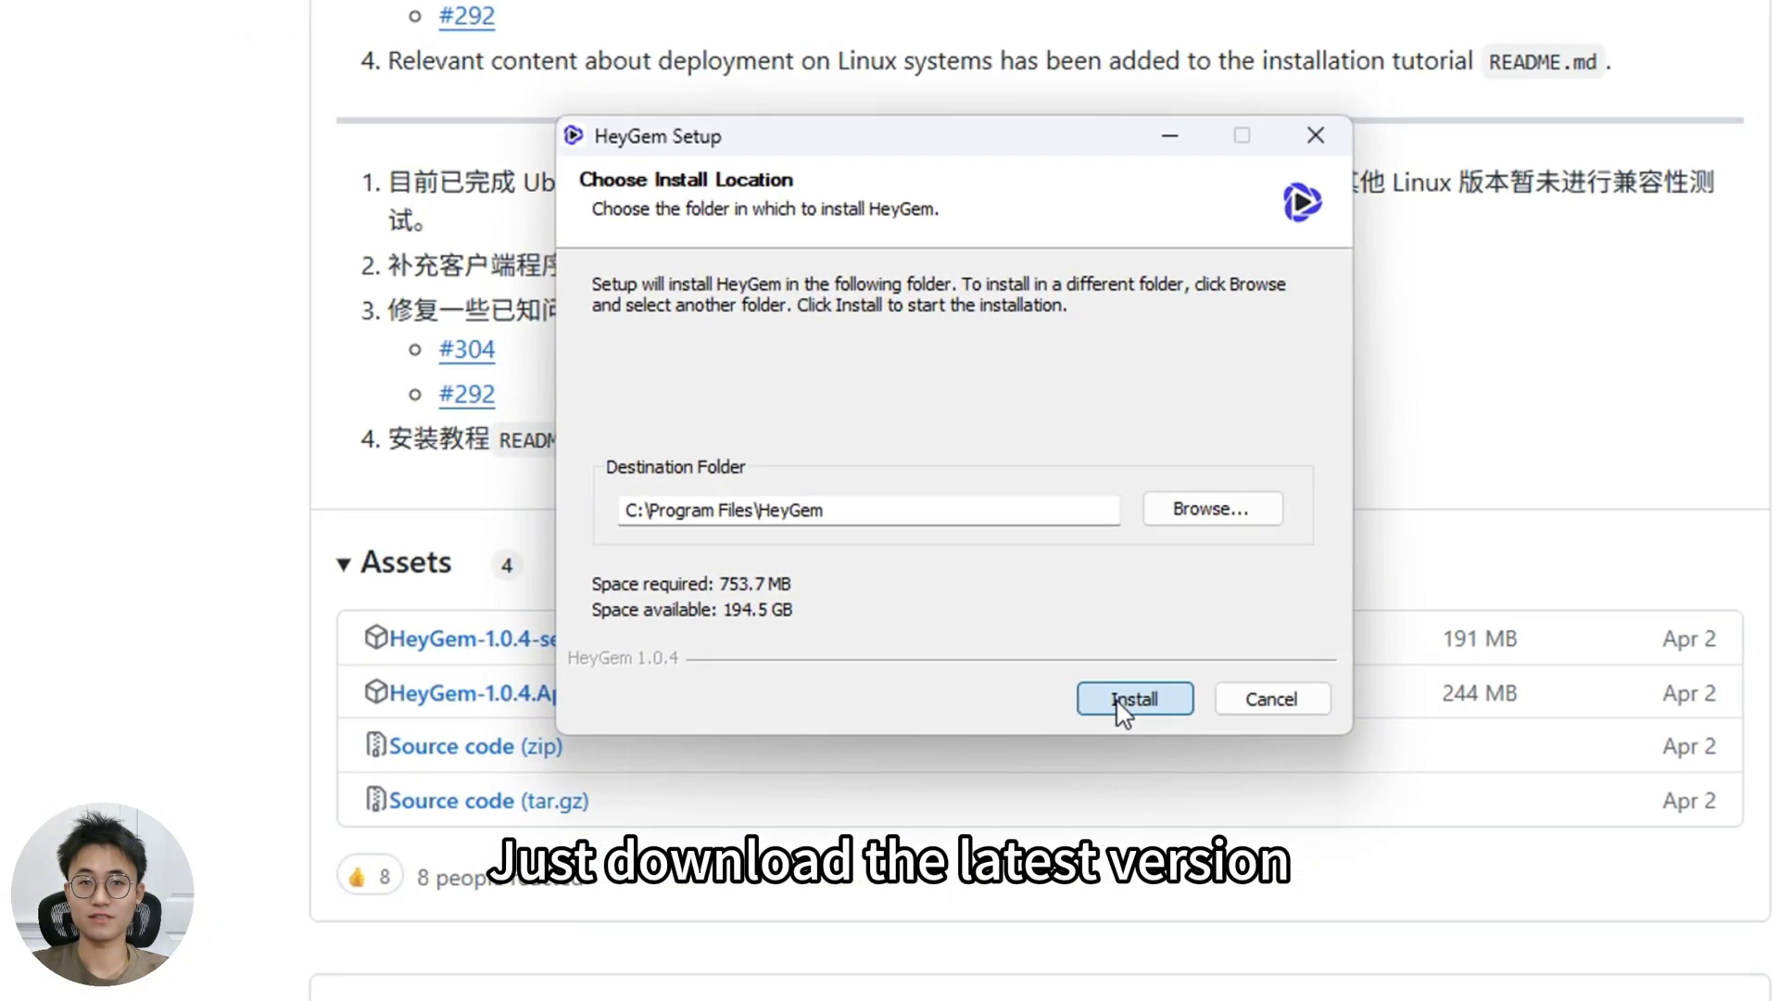
click(1121, 704)
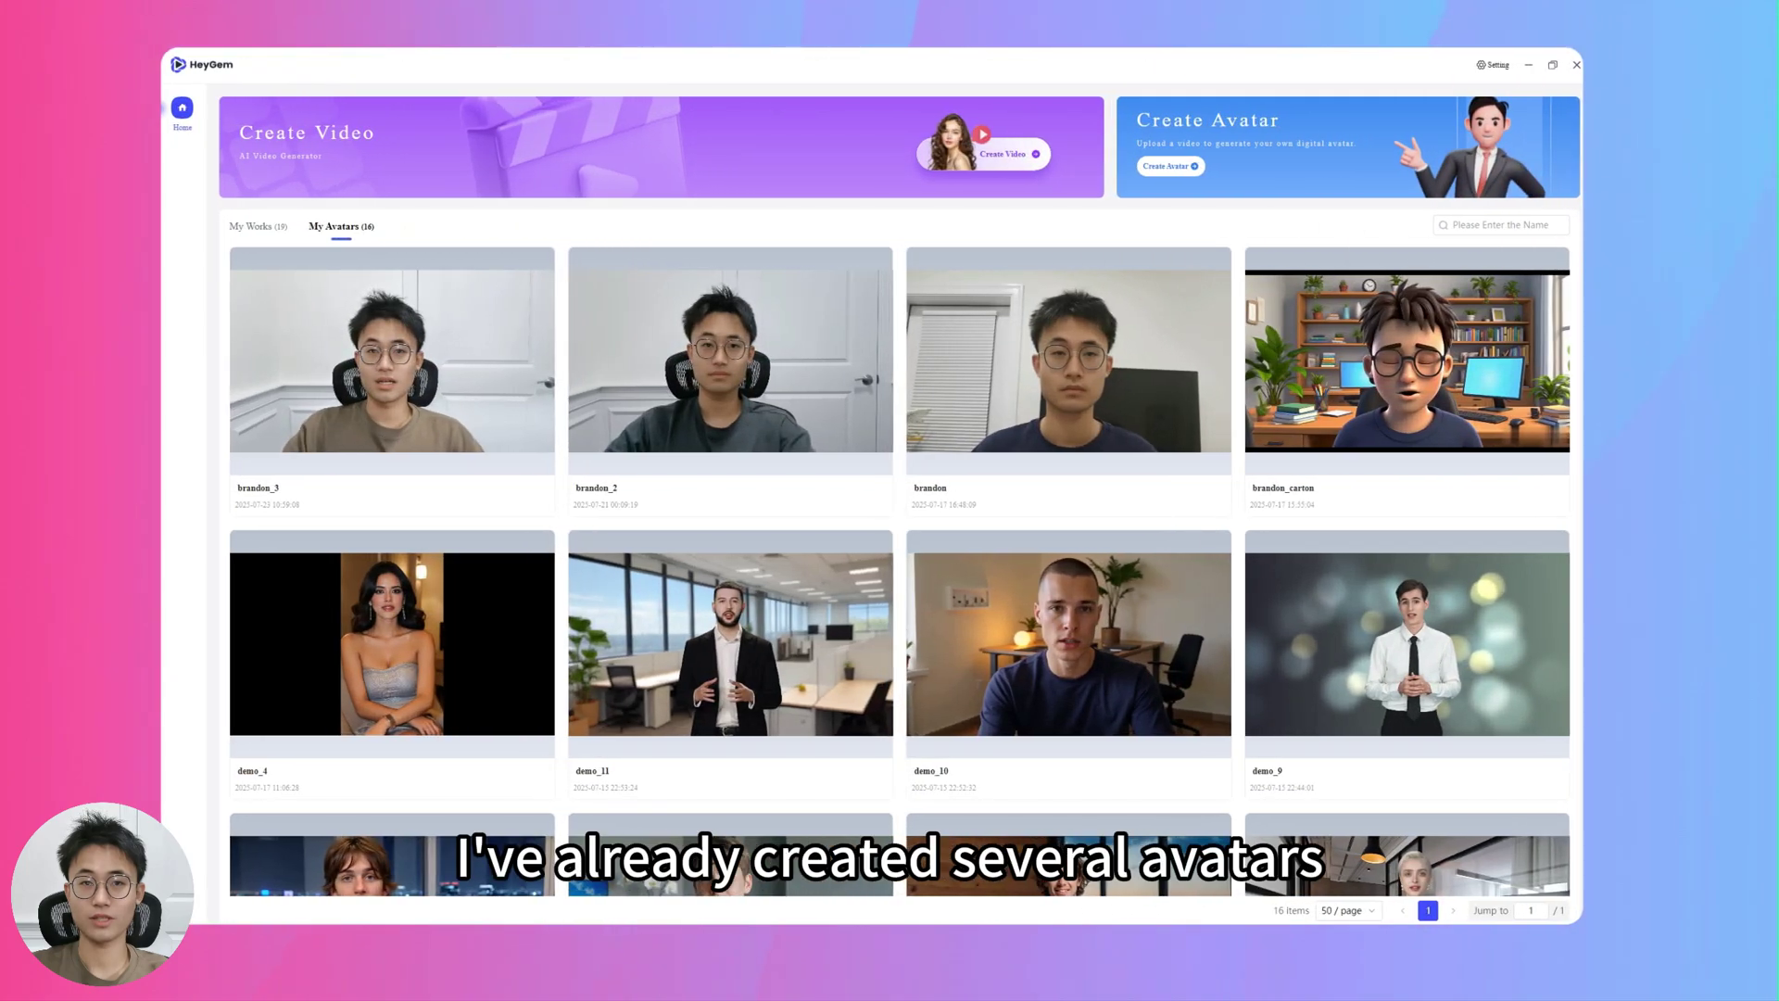
scroll(1579, 192, down, 2)
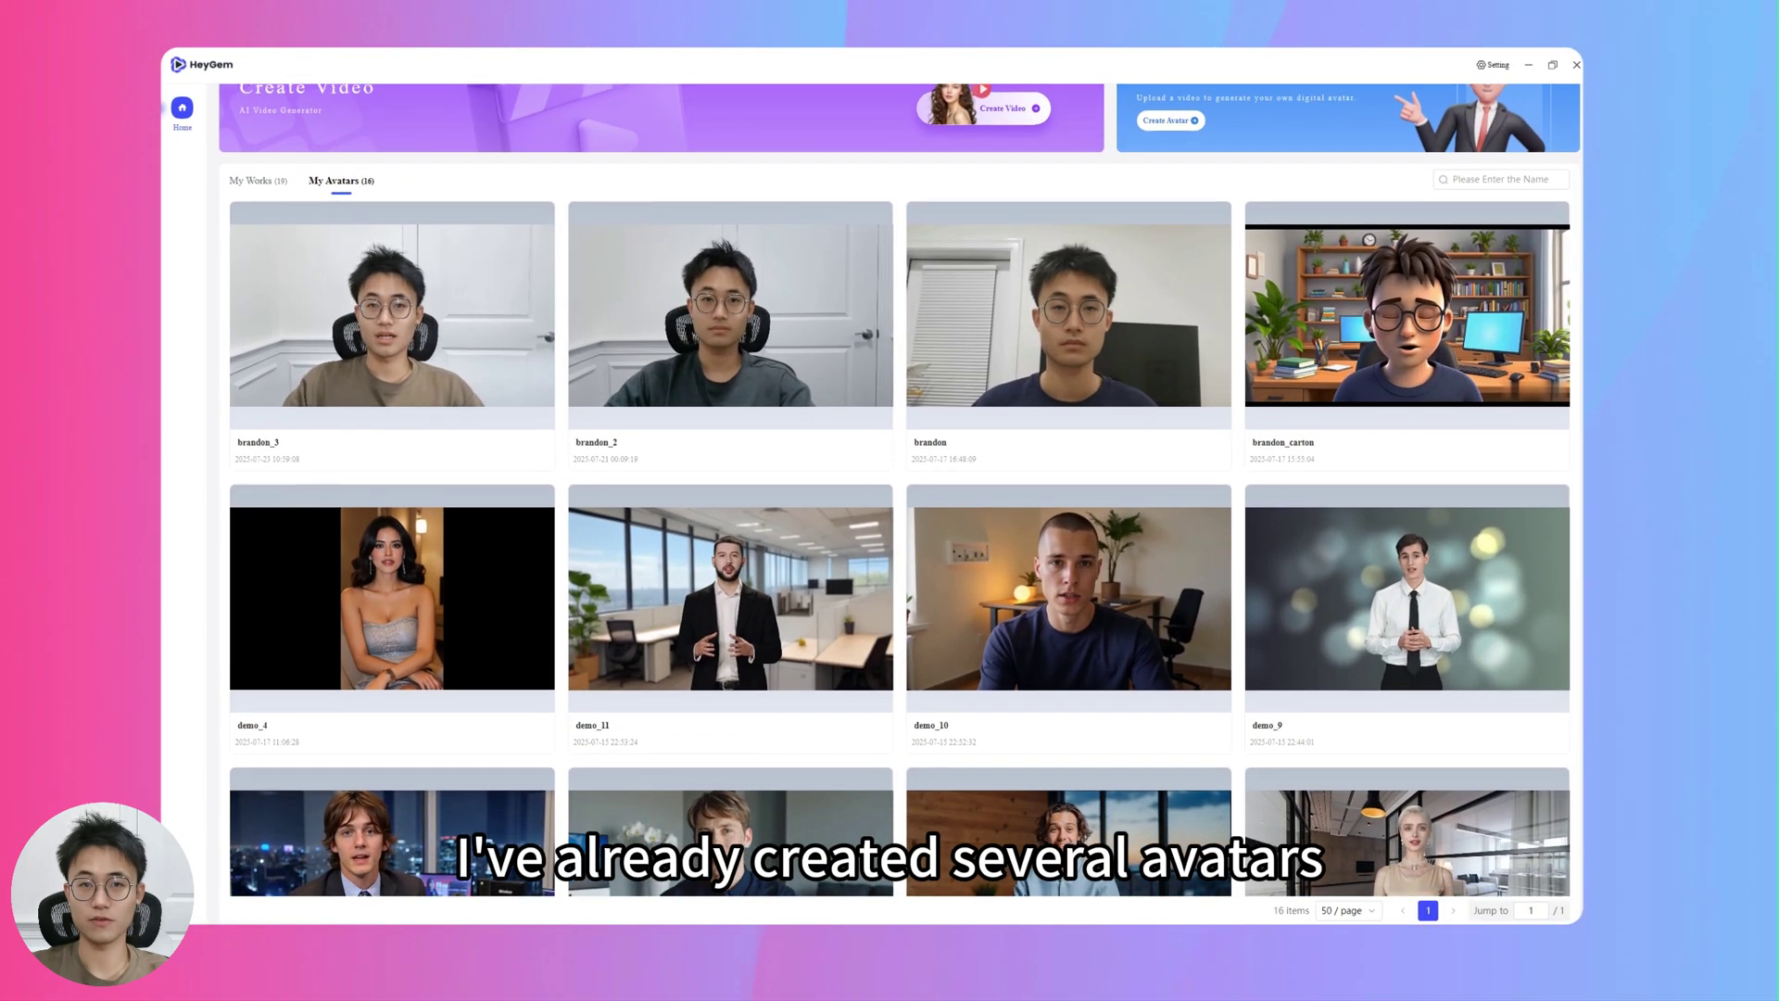
scroll(1579, 192, down, 1)
scroll(1577, 210, down, 1)
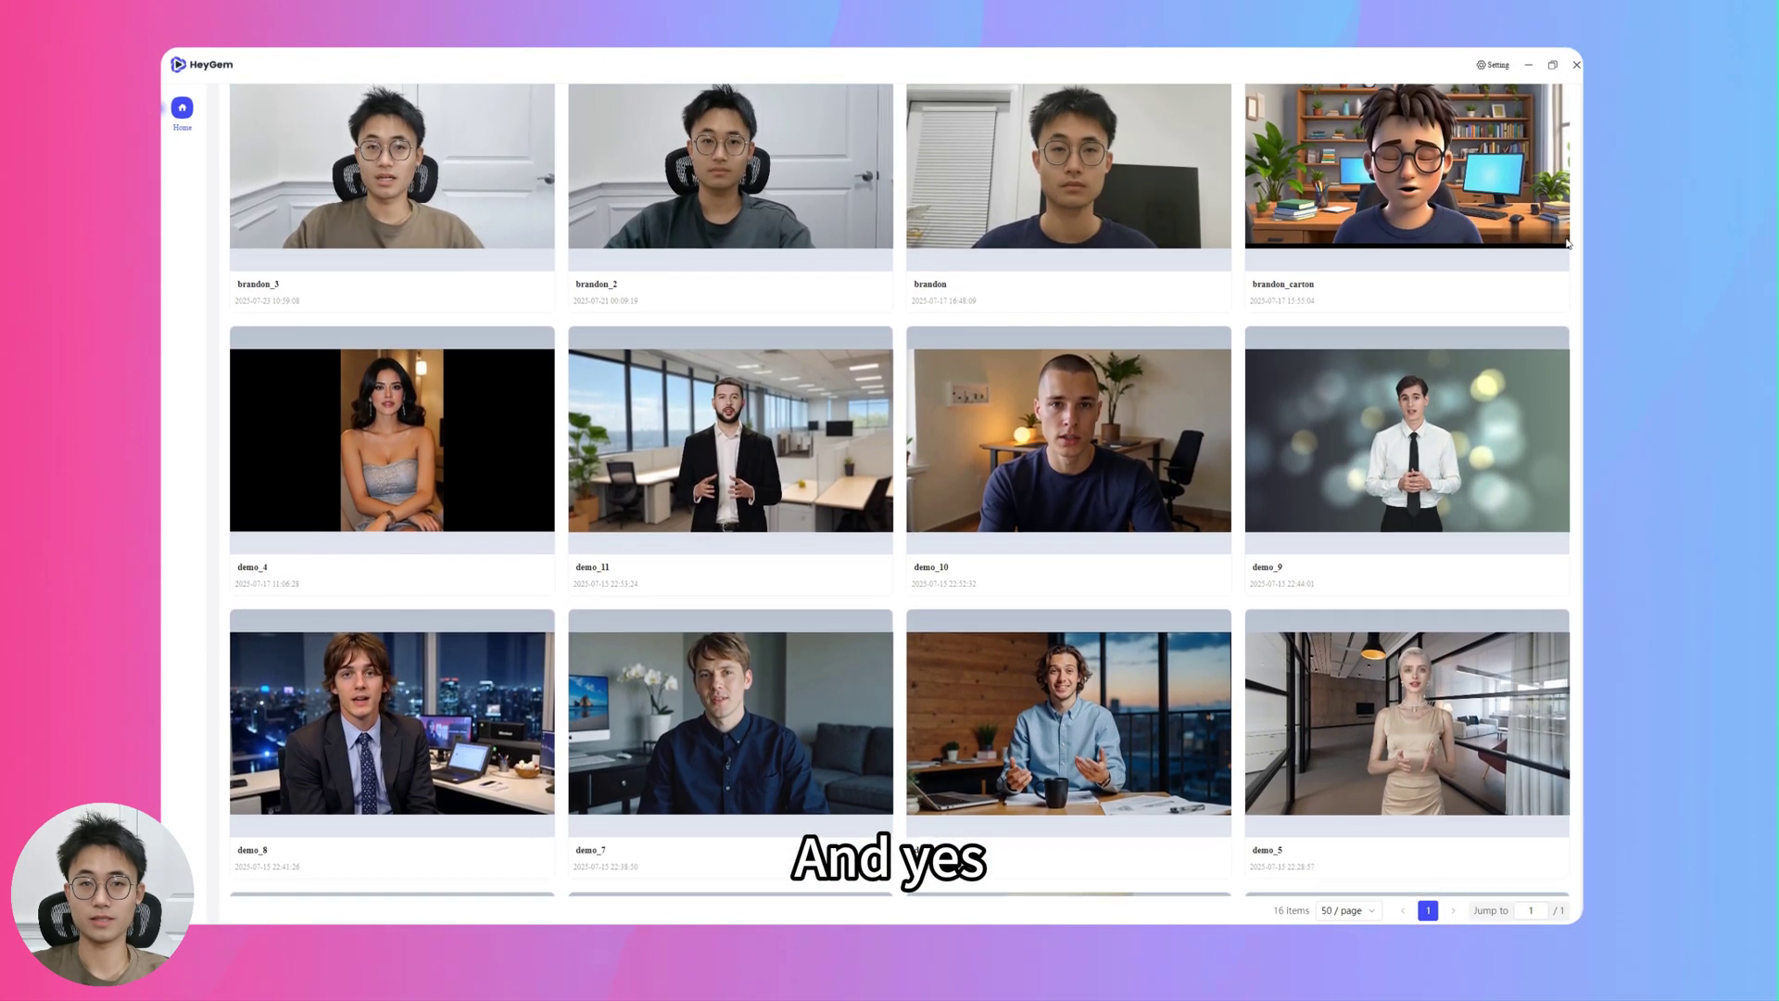
scroll(1571, 244, down, 1)
scroll(1566, 278, down, 1)
scroll(1563, 306, down, 1)
scroll(1562, 326, down, 1)
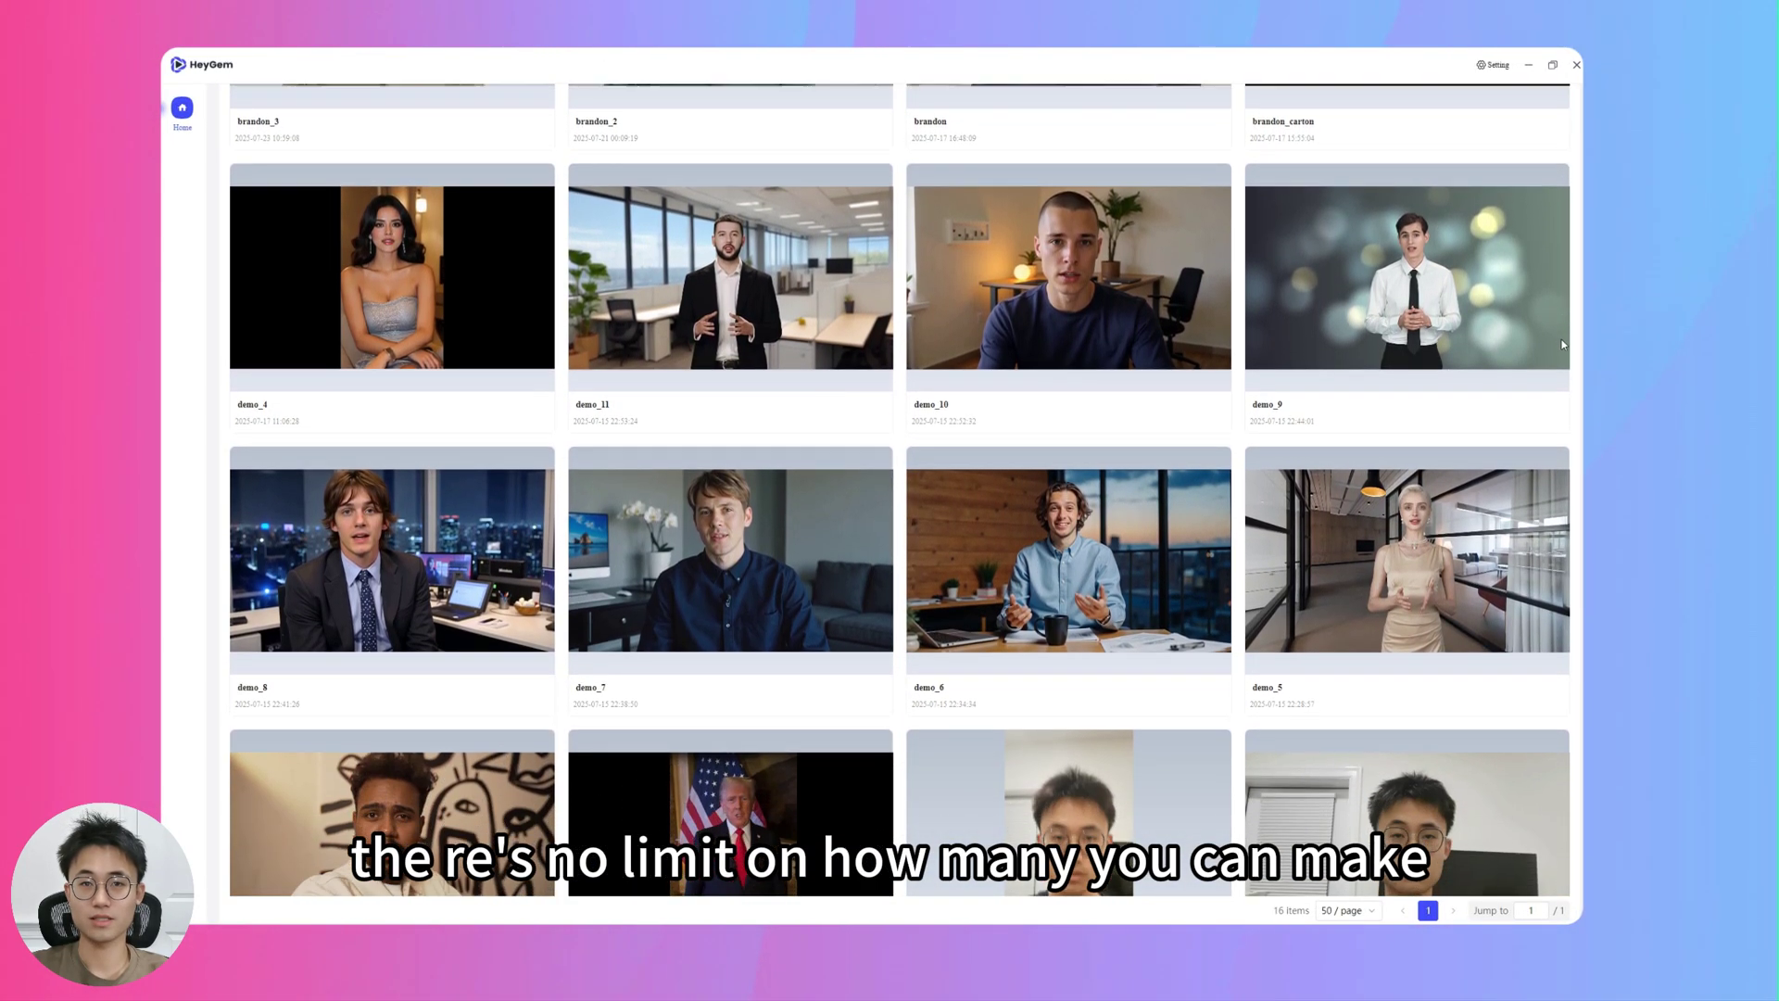
scroll(1561, 355, down, 1)
scroll(1560, 383, down, 1)
scroll(1560, 394, down, 1)
scroll(1561, 394, down, 1)
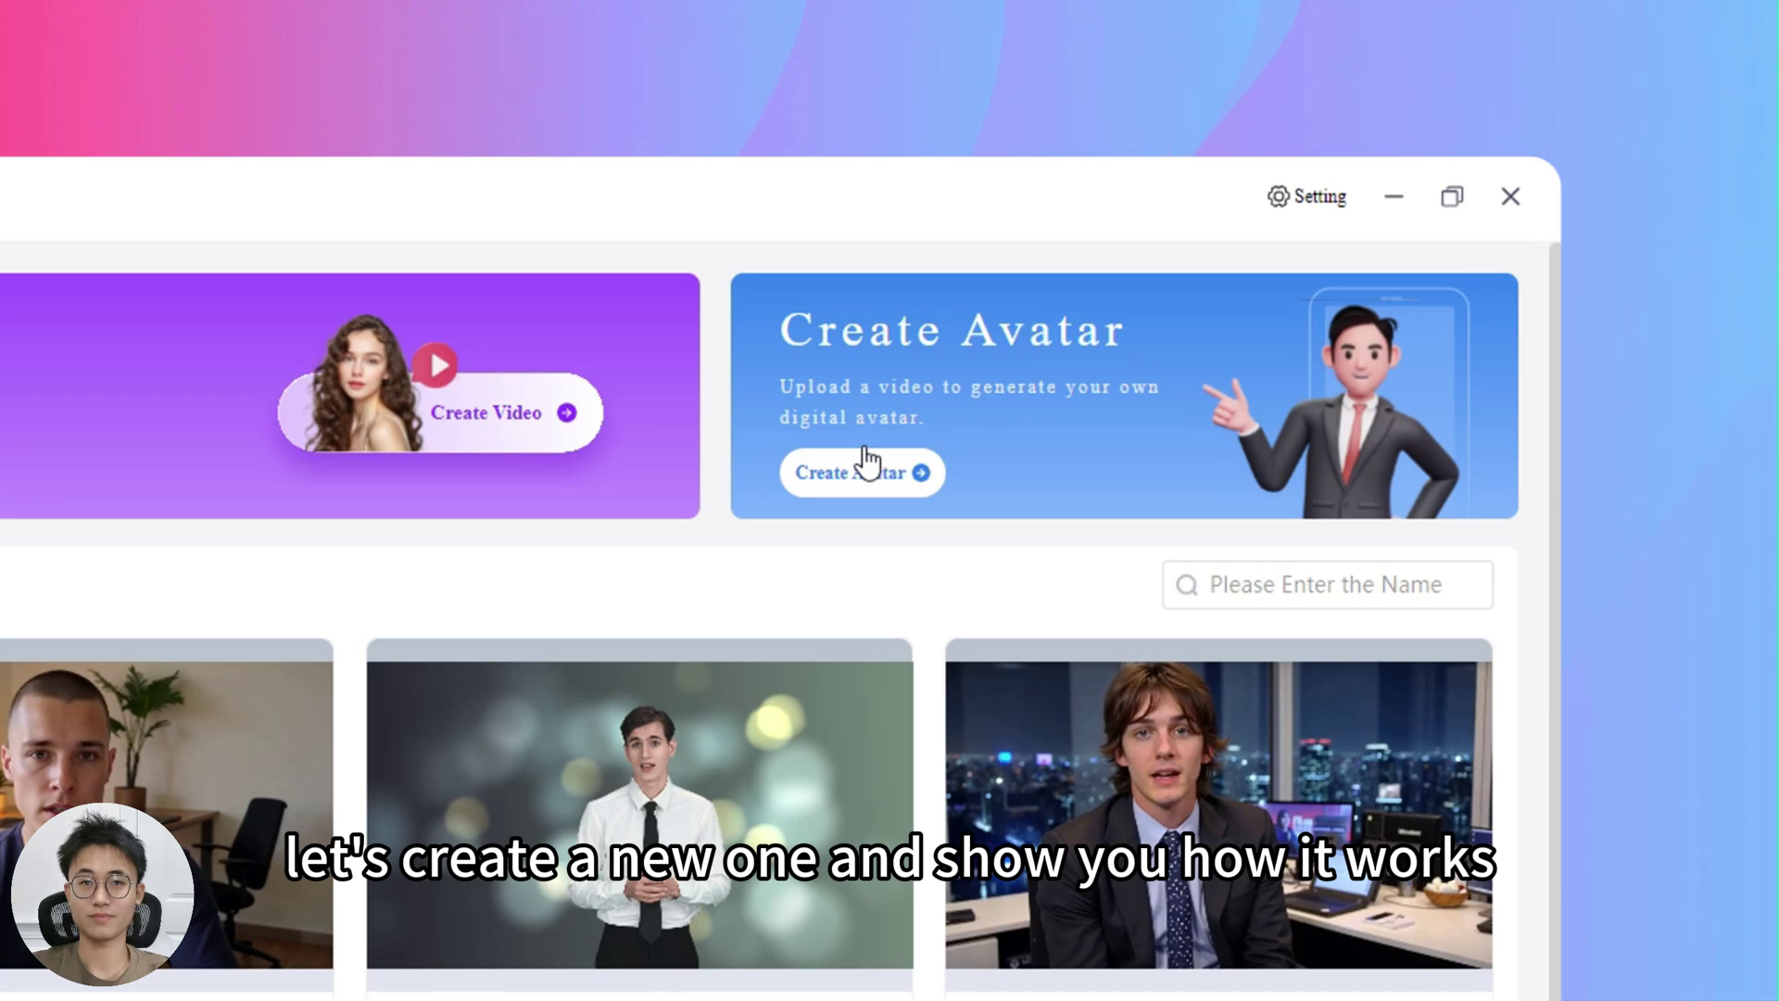
Step: Upload the demo_4 video, name the avatar demo_4, submit it and dismiss the notice
click(867, 463)
click(397, 614)
click(664, 171)
click(1404, 981)
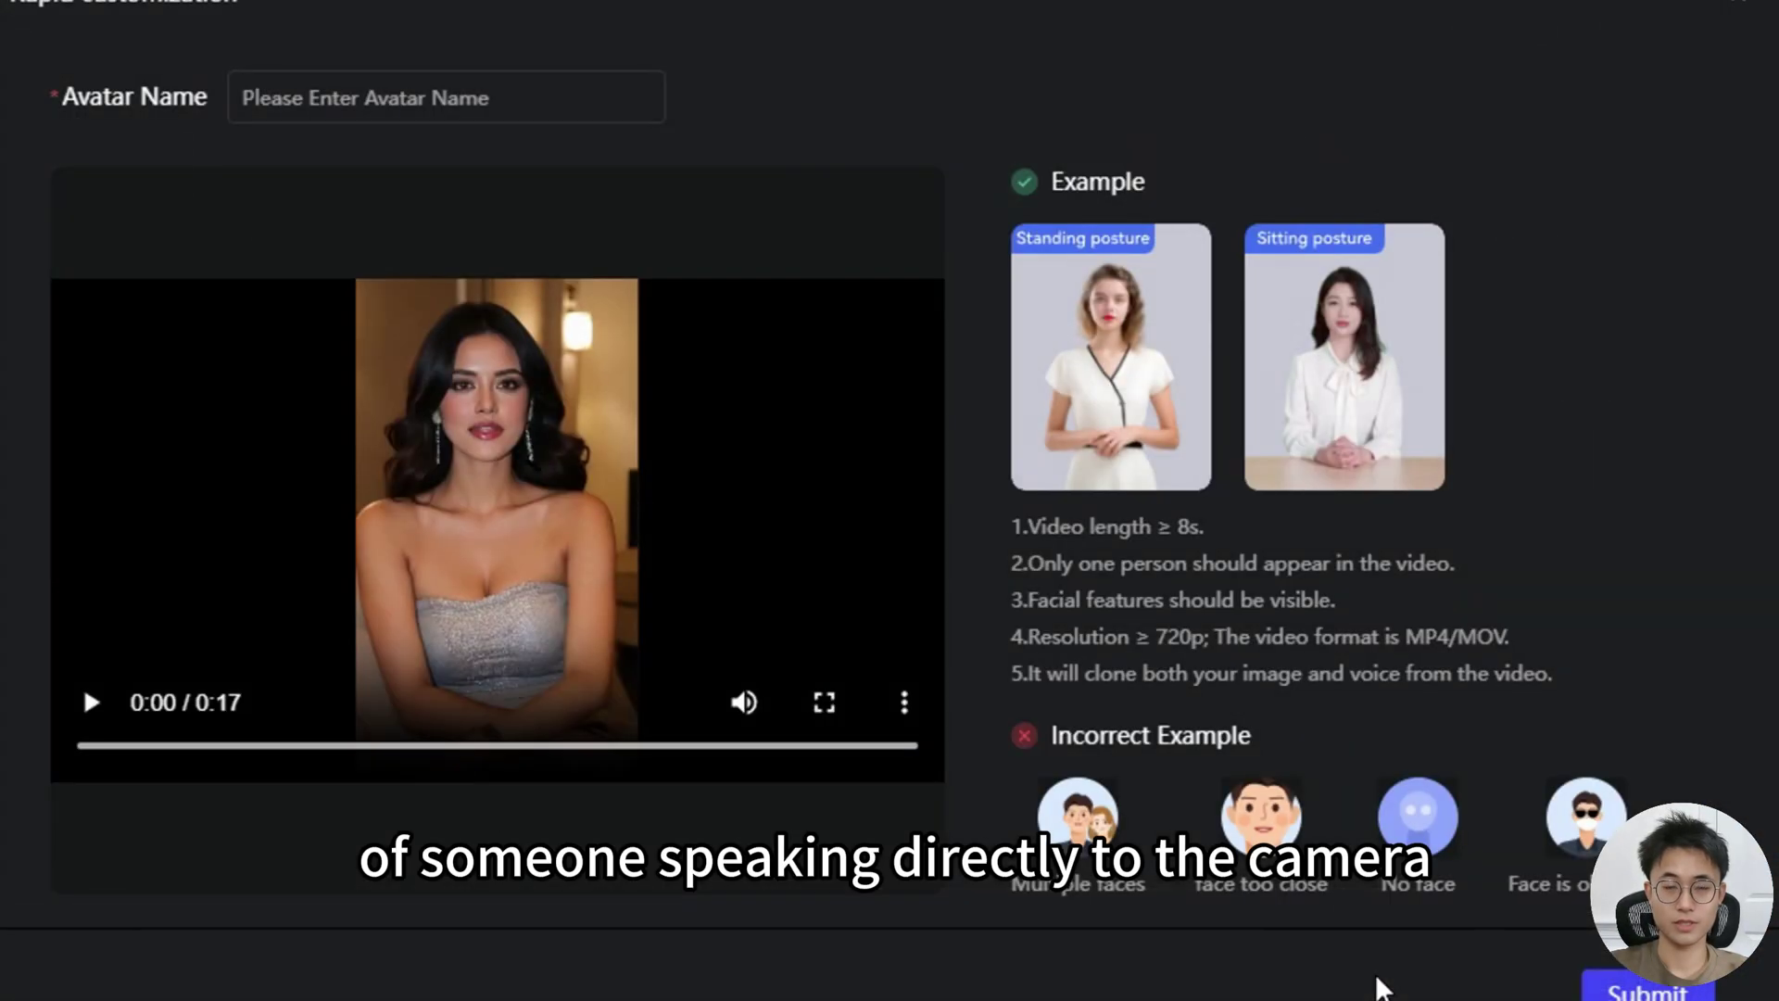
click(89, 701)
click(775, 468)
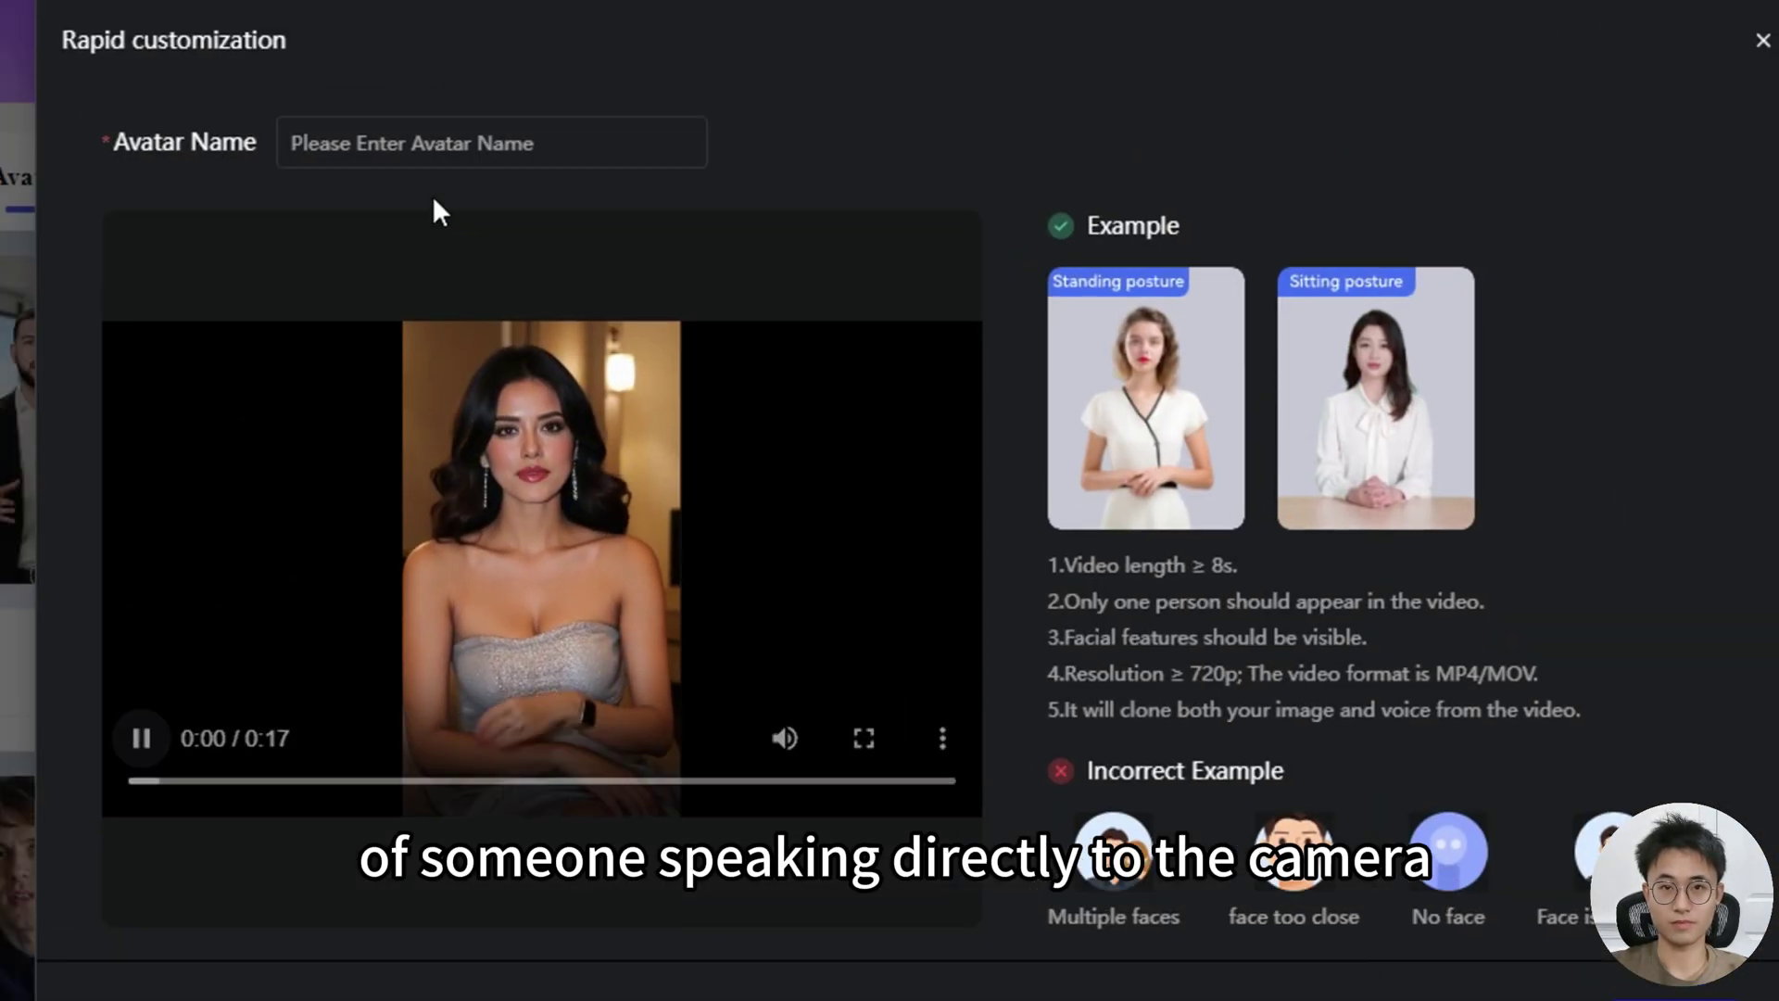
text(demo_4)
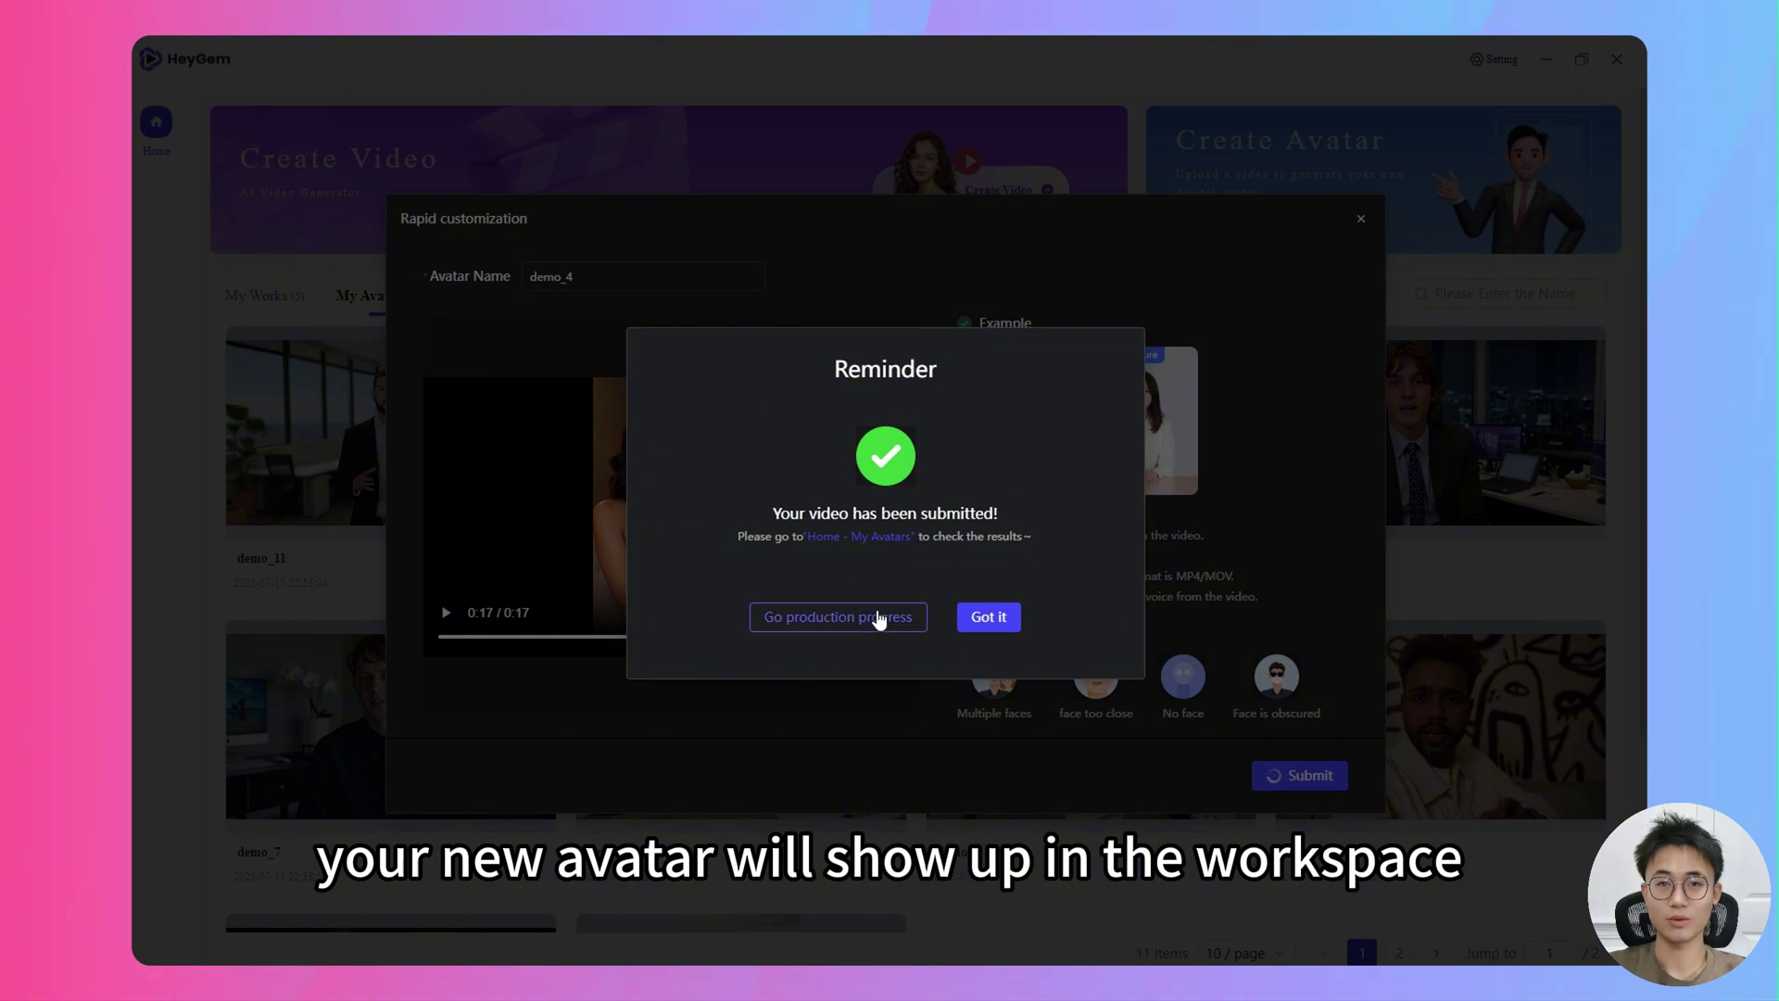
click(878, 617)
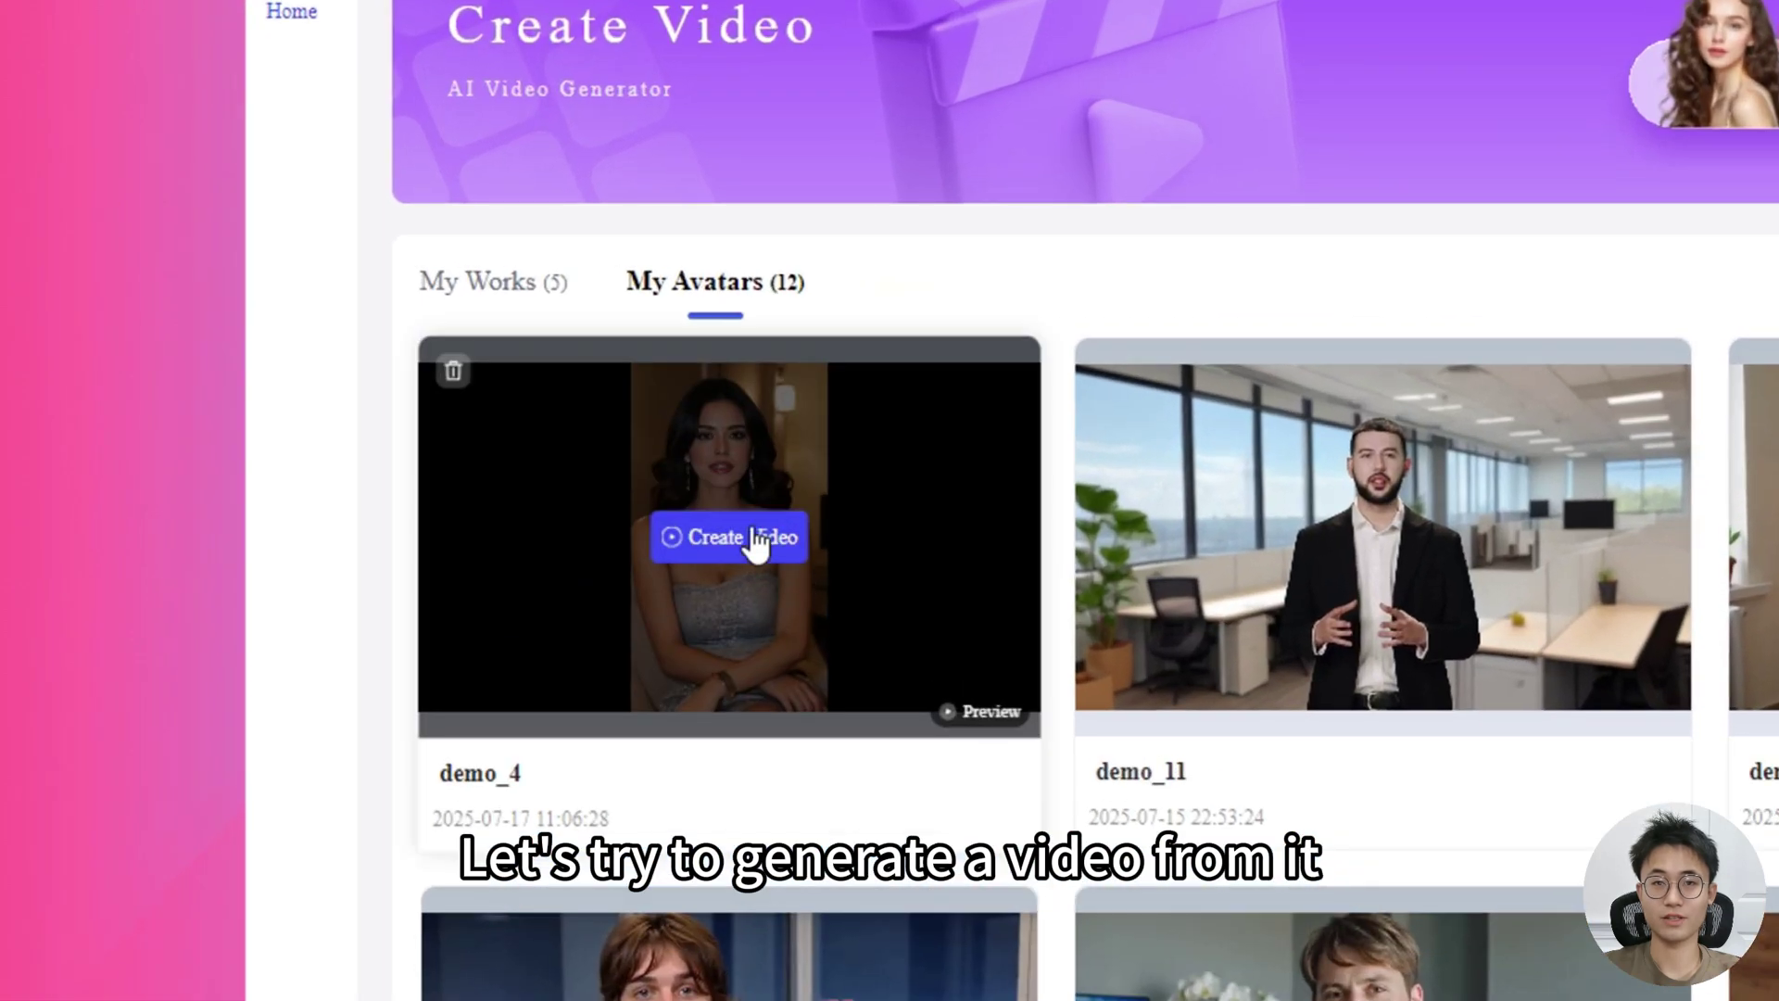
Step: Drive a demo_4 video with voice_clone.m4a via Audio Synthesis, then submit and view progress
click(391, 433)
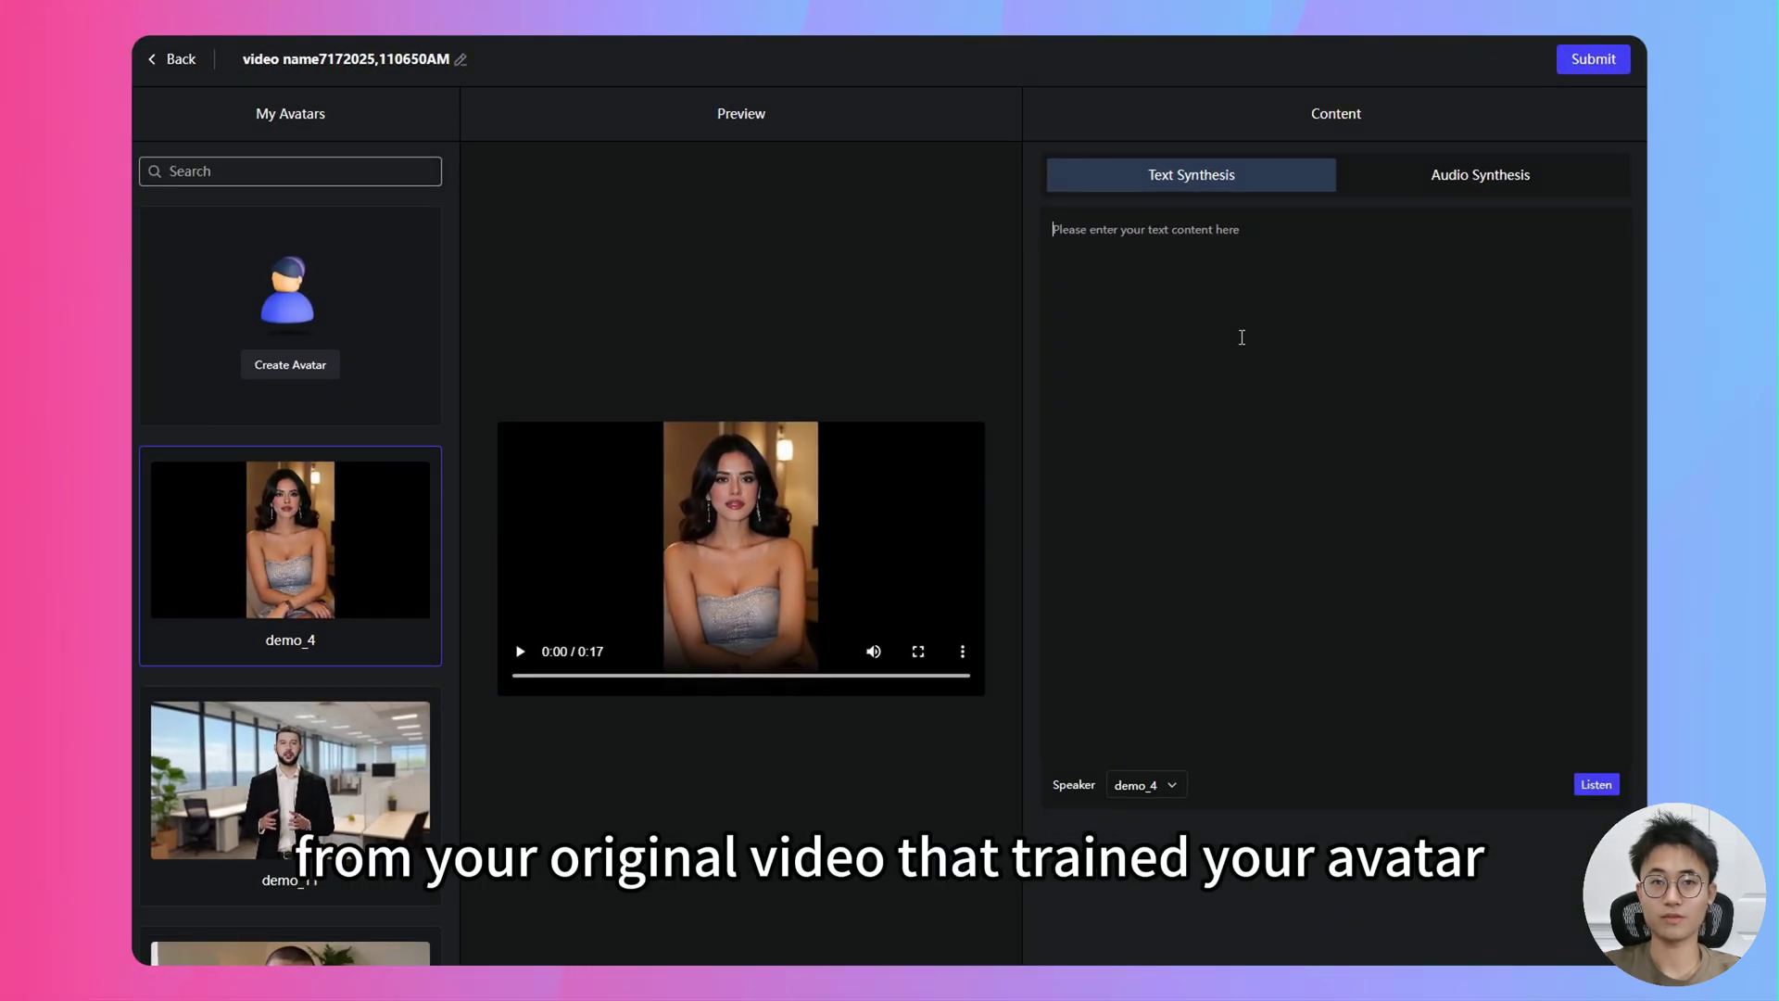
click(1537, 184)
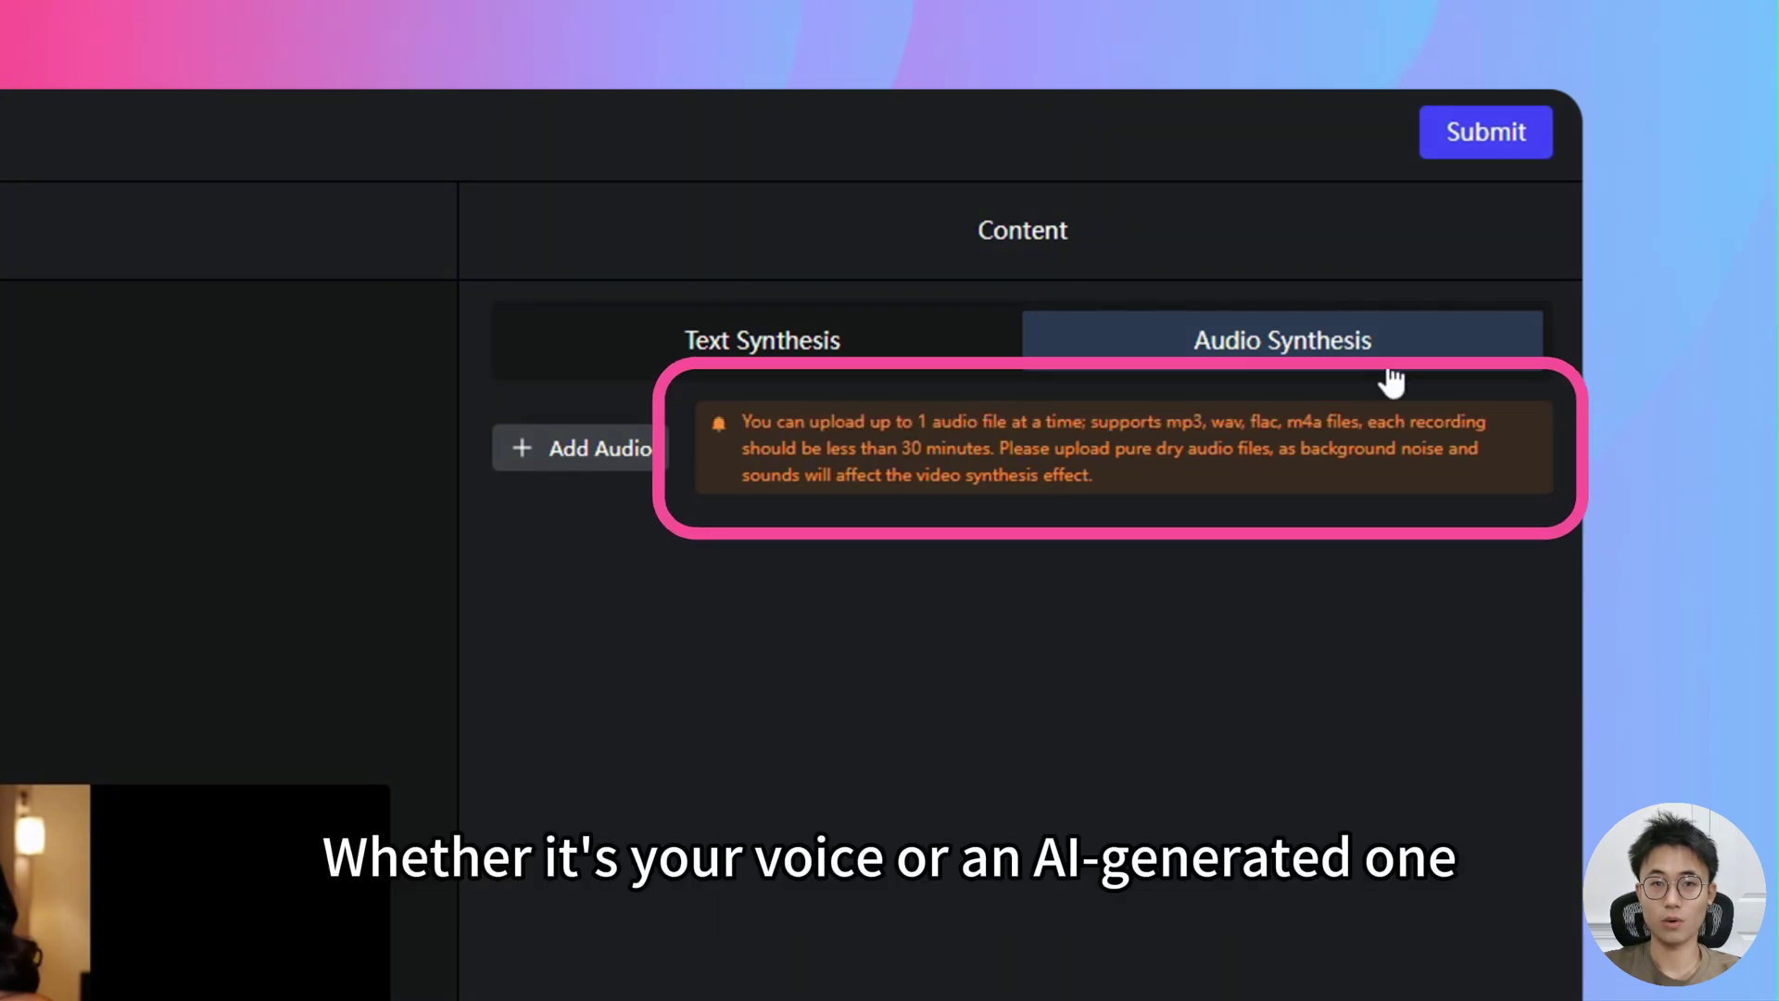
click(572, 467)
click(453, 287)
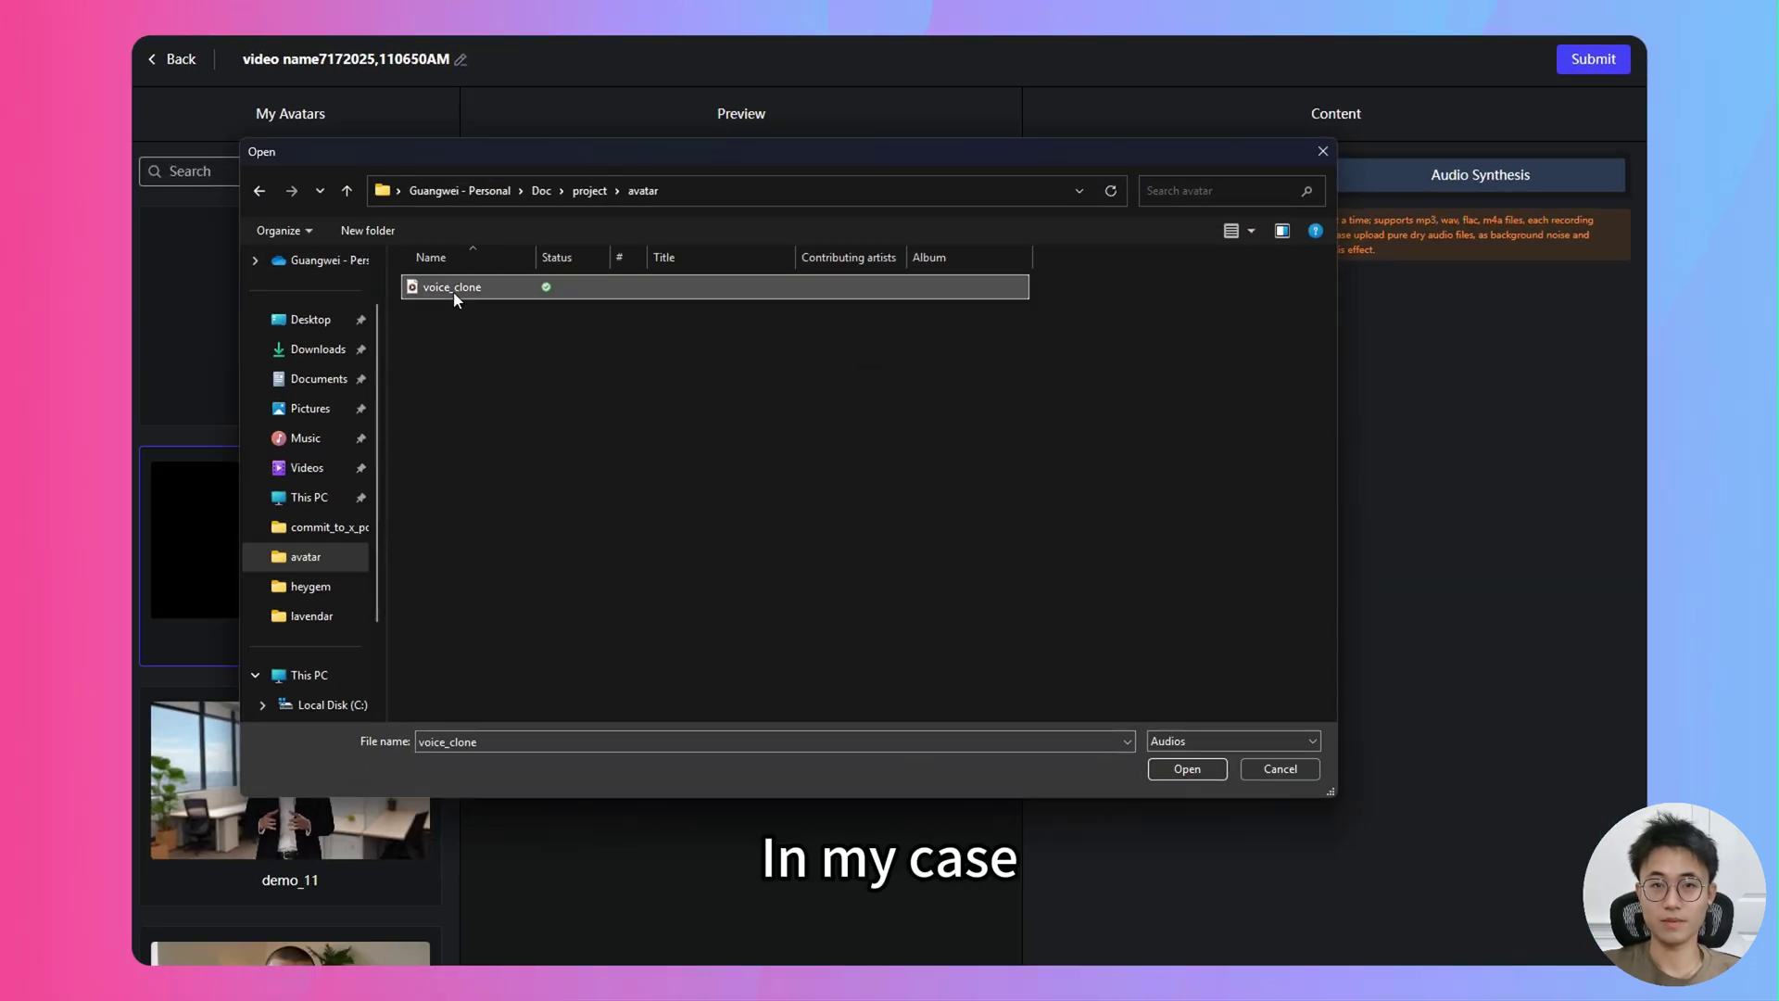
click(1174, 769)
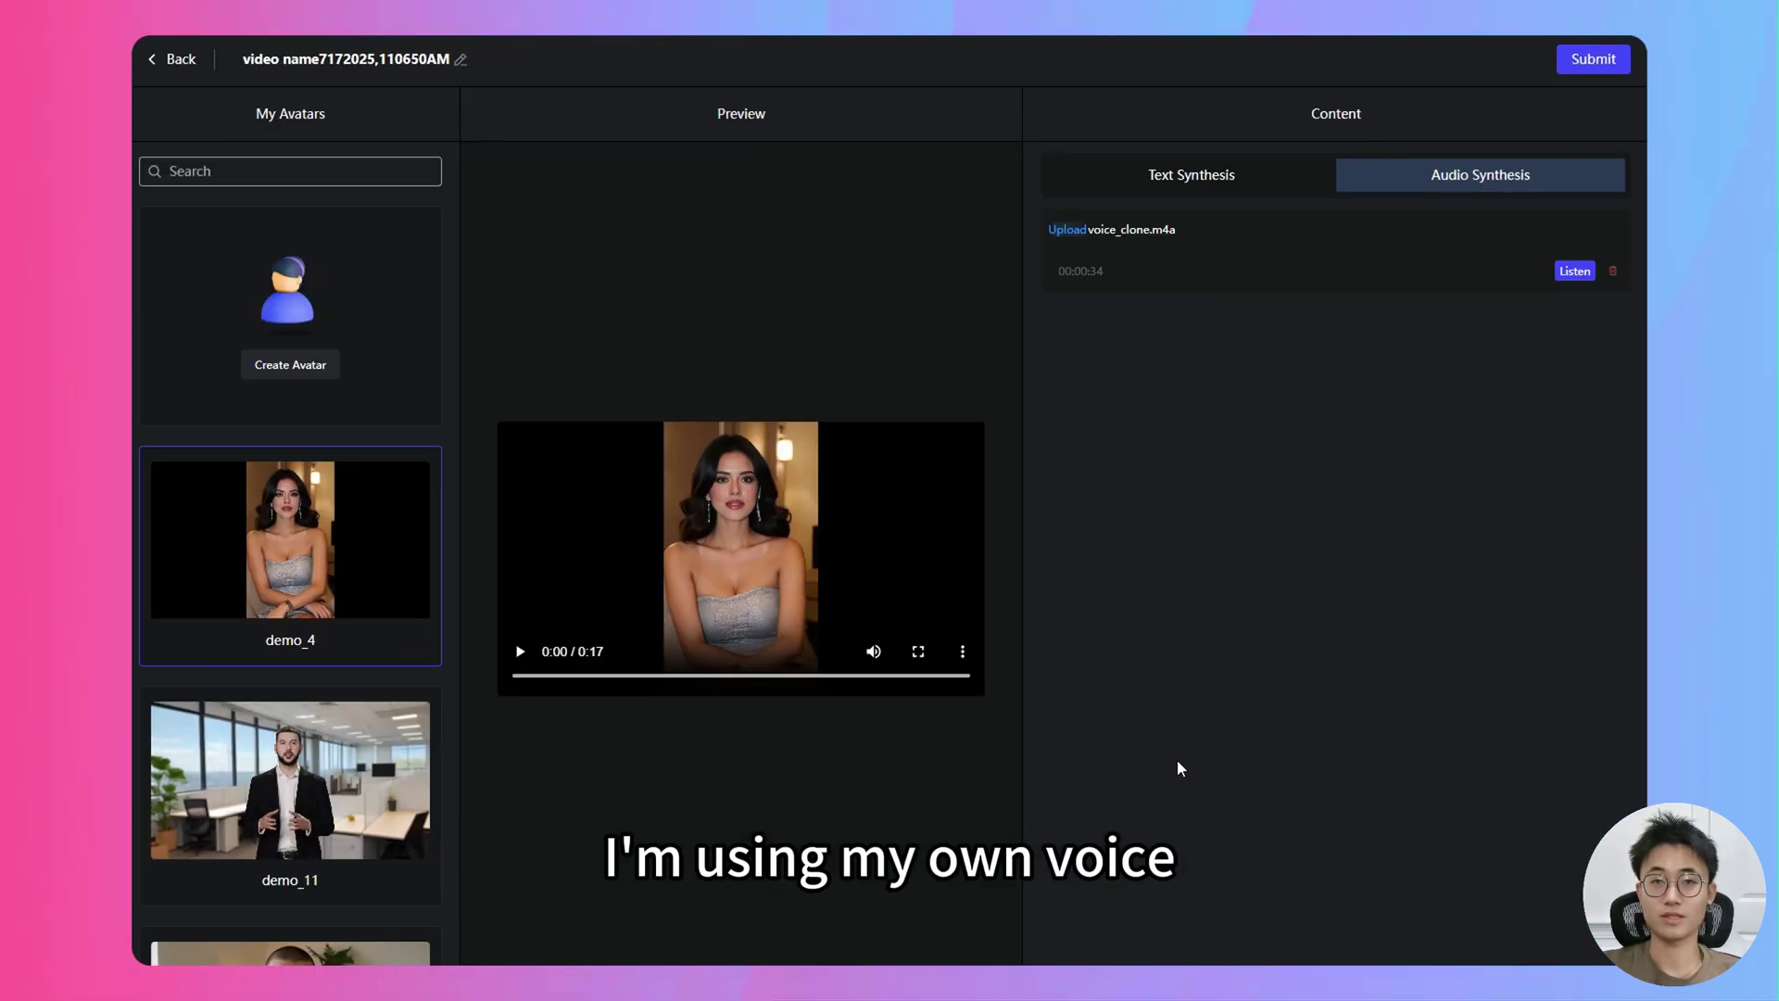
click(1586, 56)
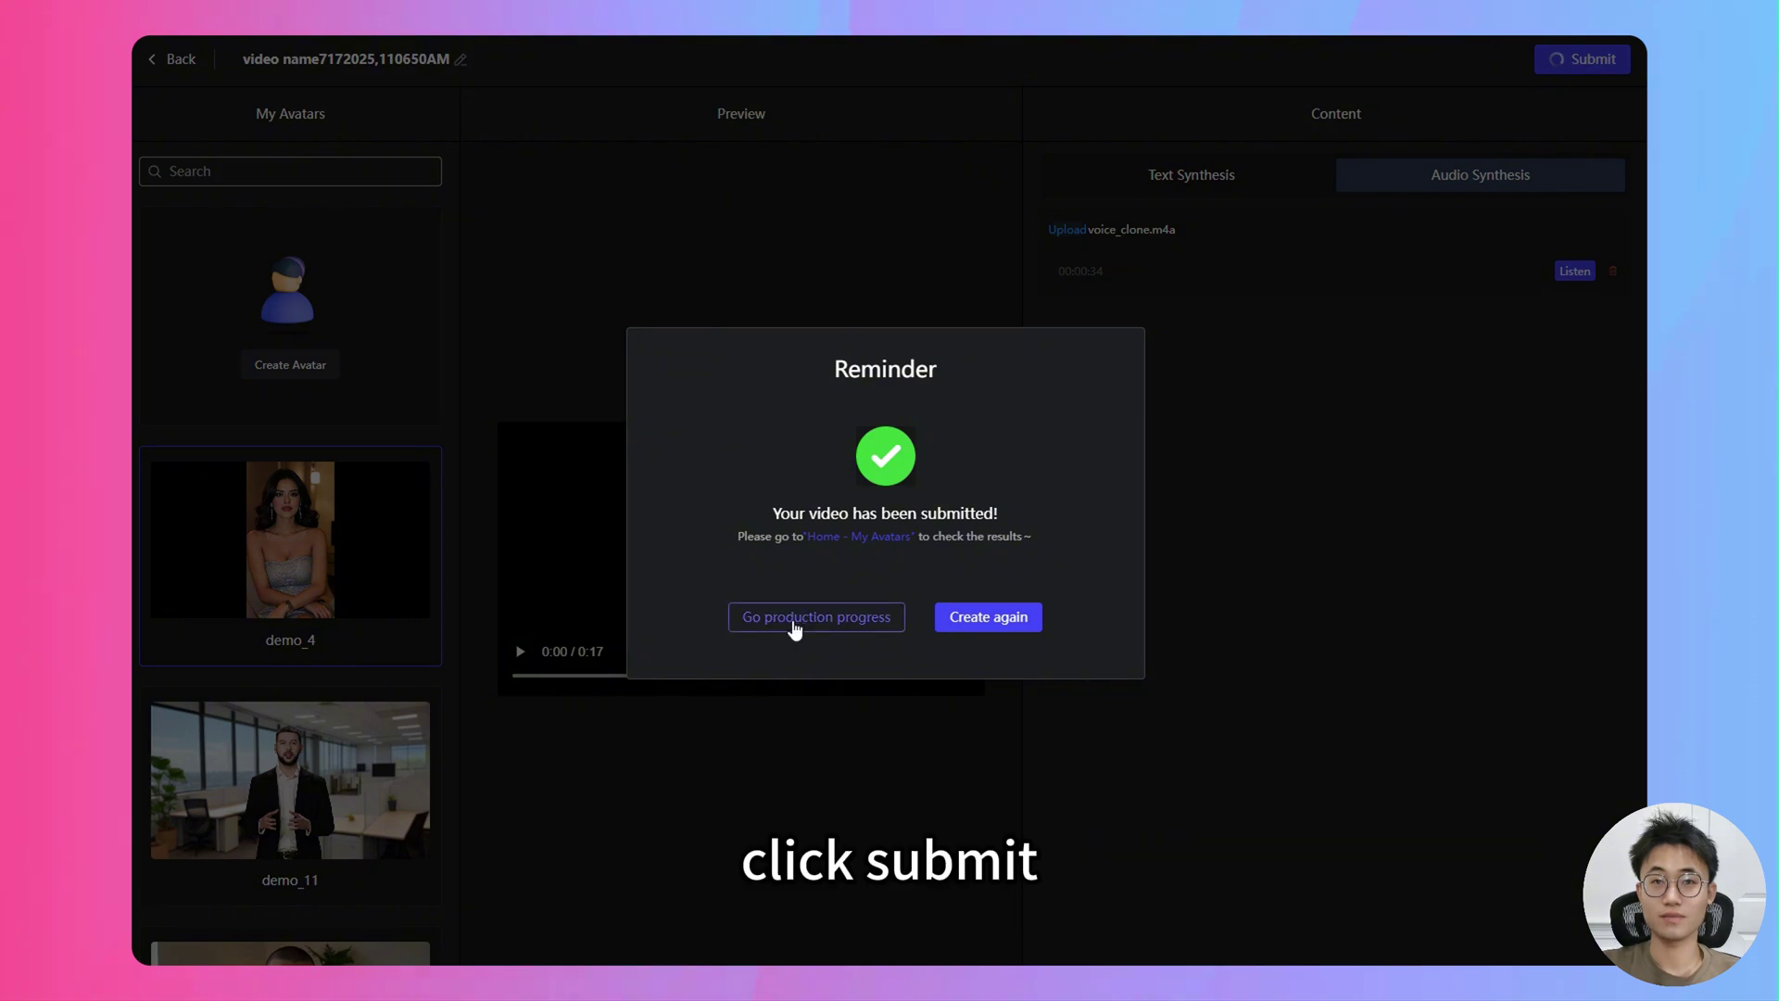
click(796, 617)
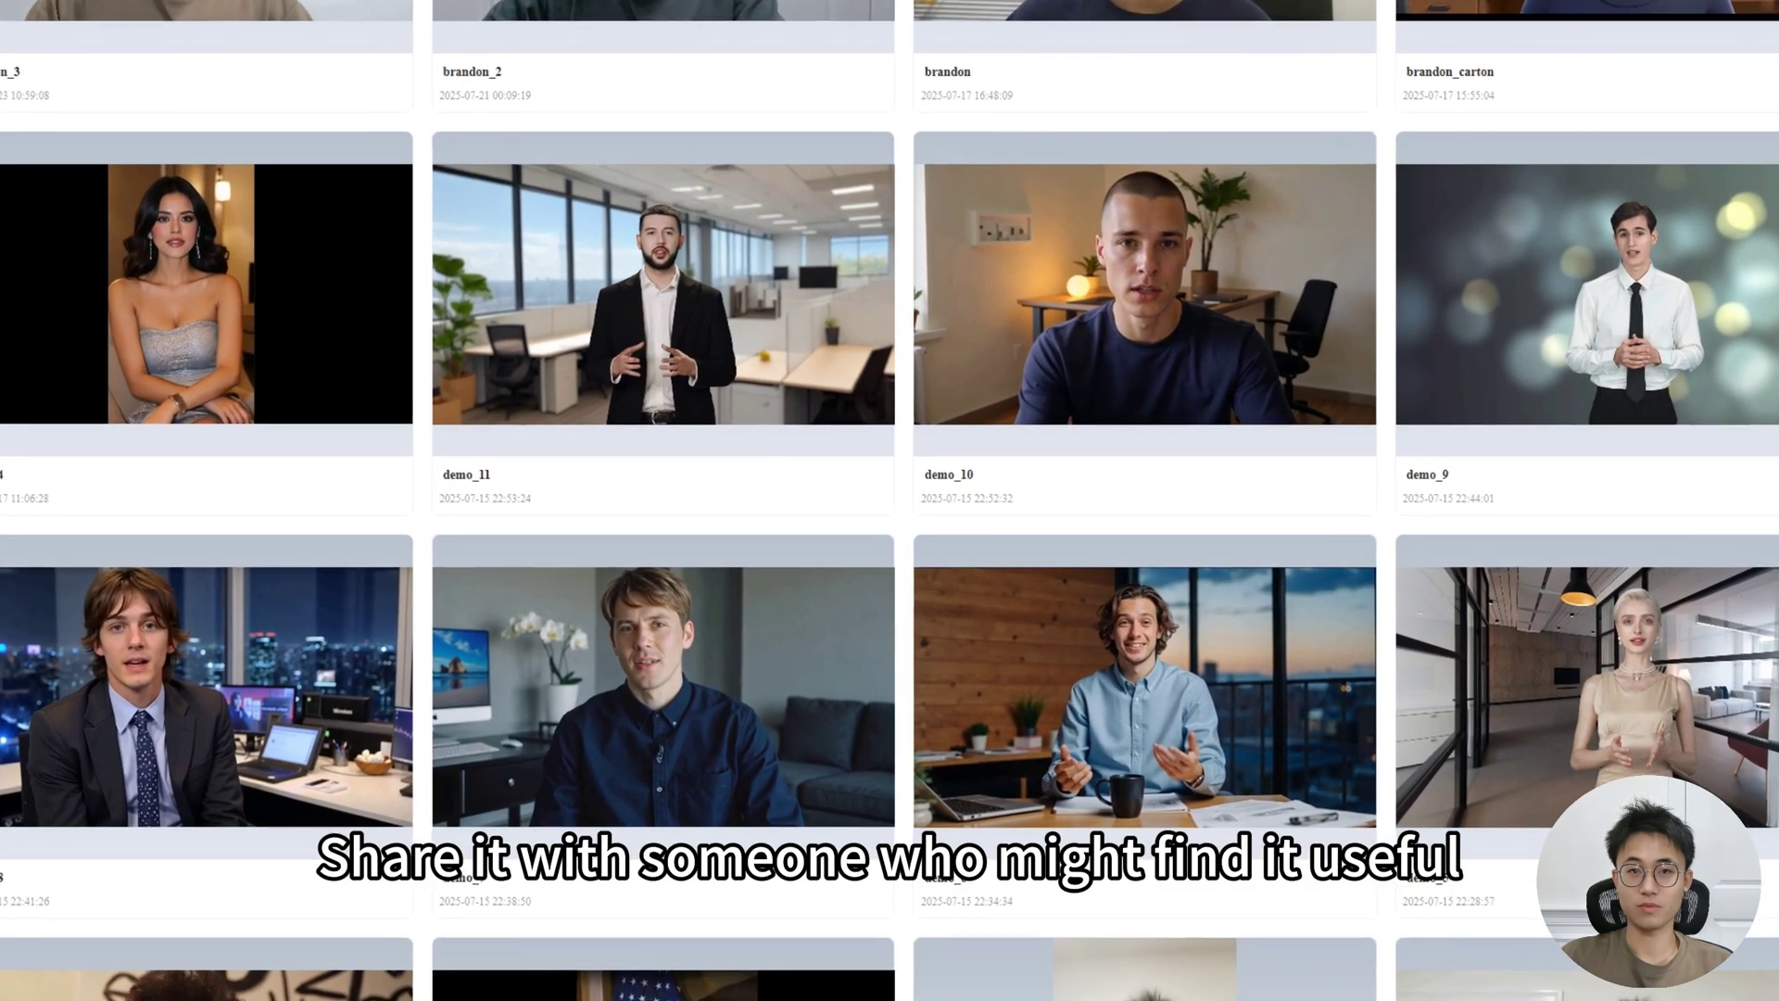
scroll(466, 438, down, 5)
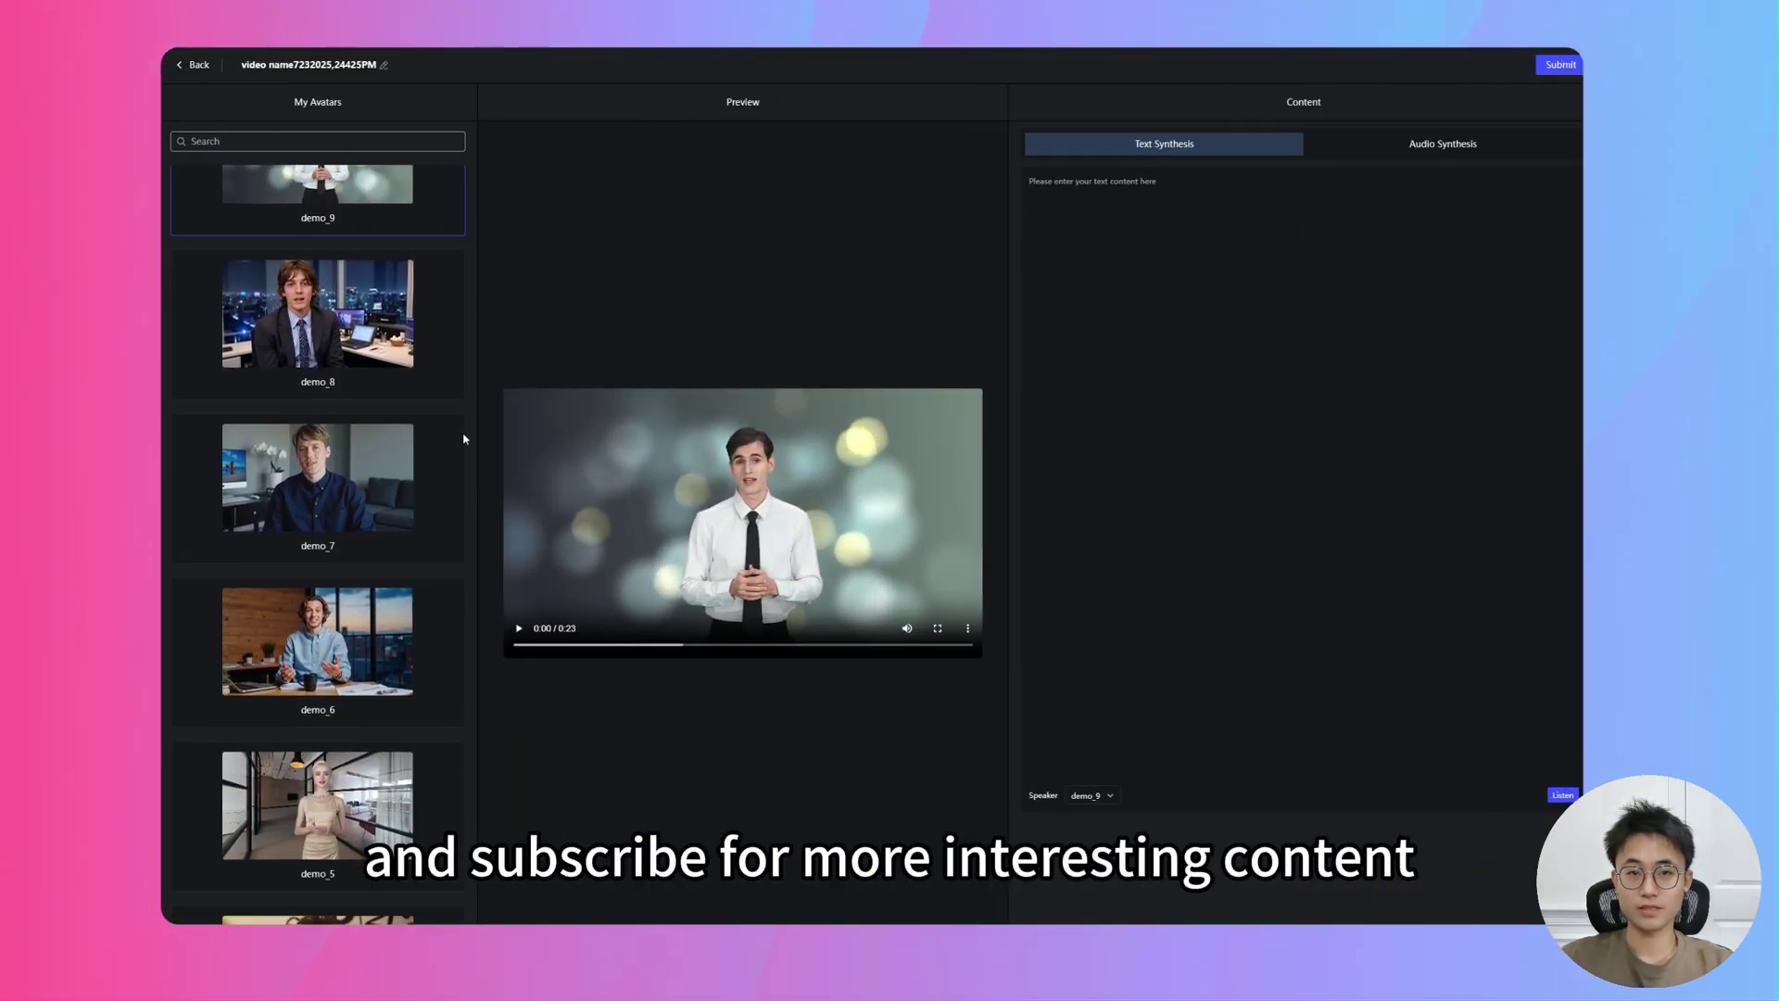
scroll(445, 438, down, 2)
Step: Pick demo_6 as the avatar and start entering the Text Synthesis script
click(386, 452)
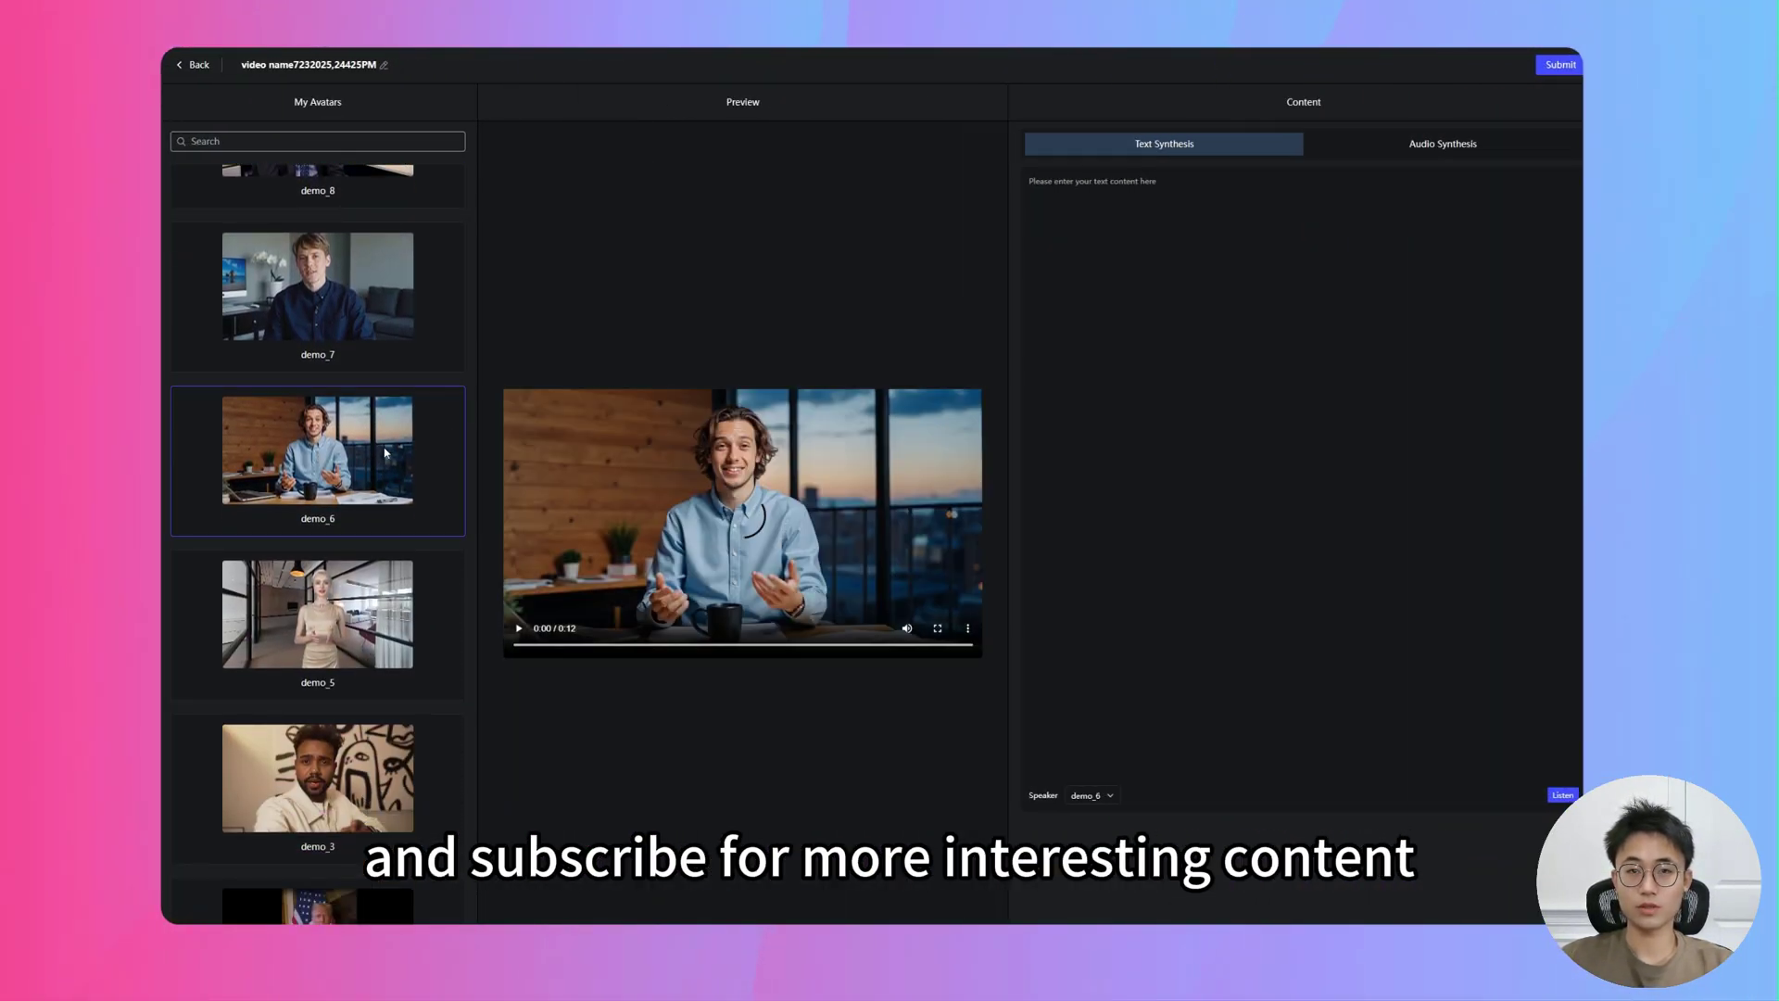
click(1172, 316)
text(Hello my name is Be)
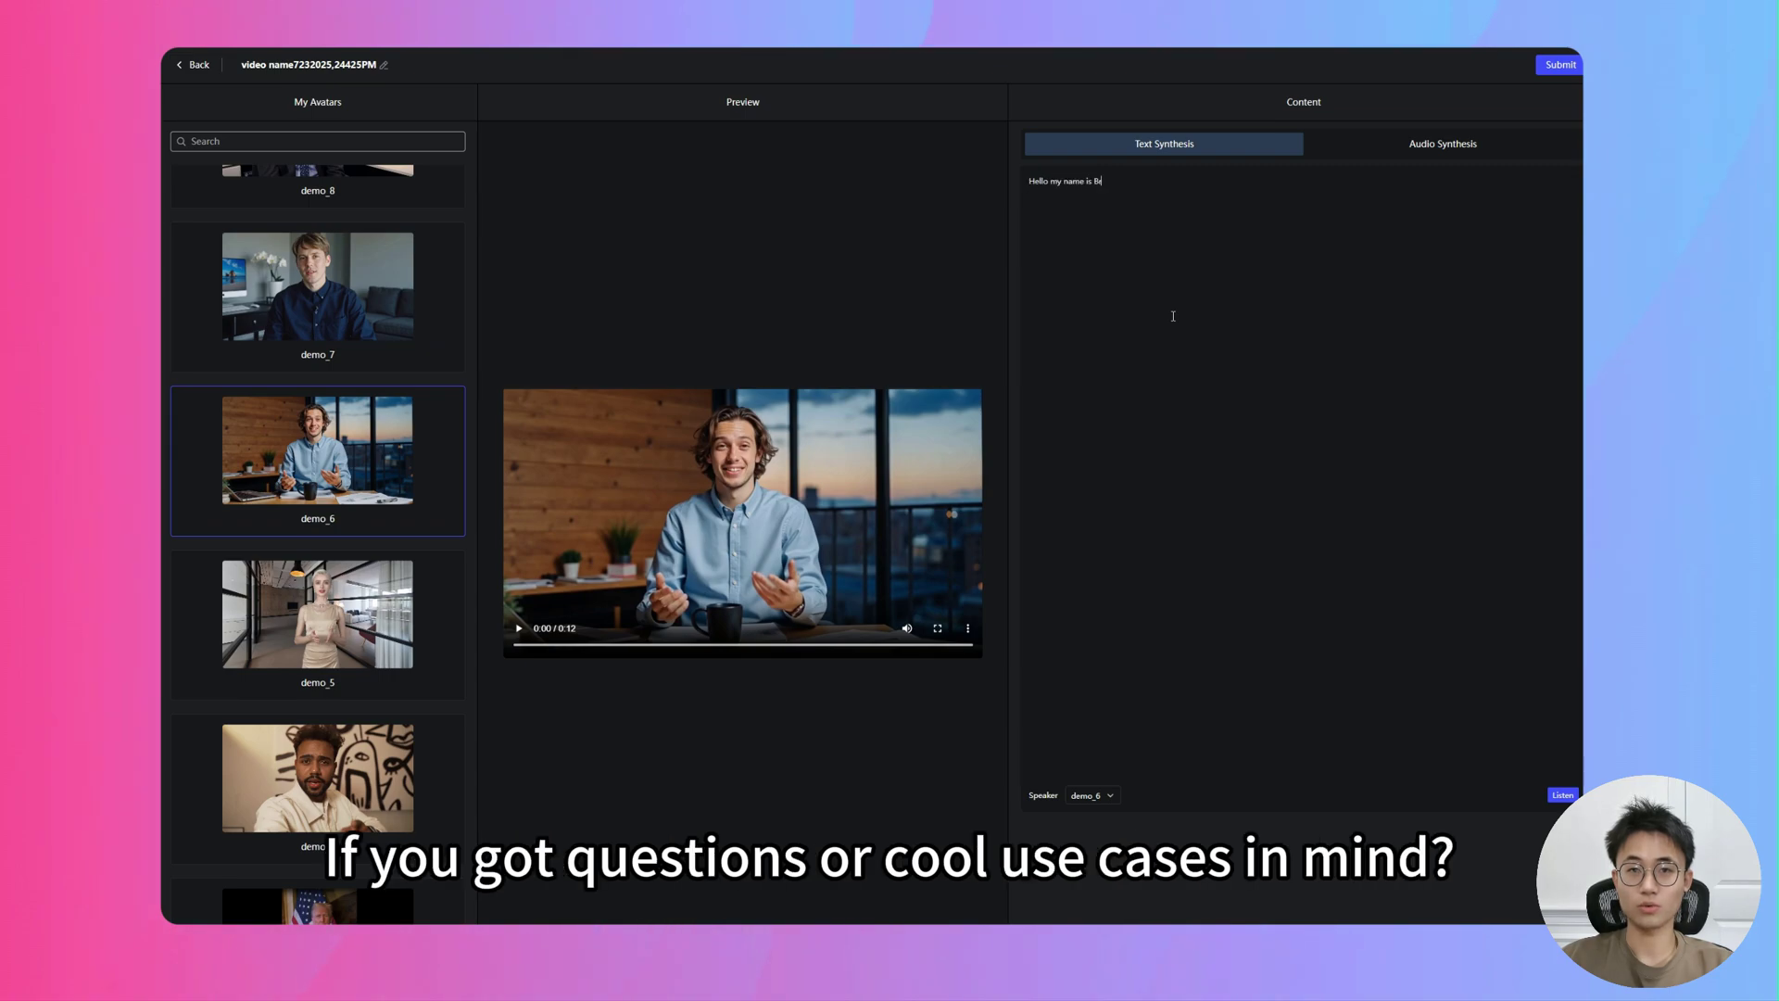